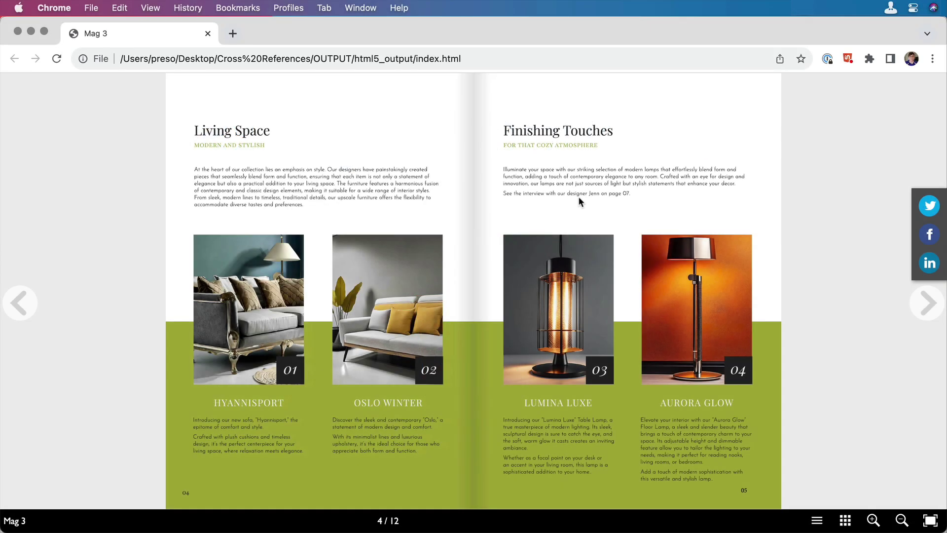
# - Test the flipbook's 'page 07' and 'page 04' links between Contents, Living Space and designer spreads
pyautogui.click(610, 195)
pyautogui.click(609, 194)
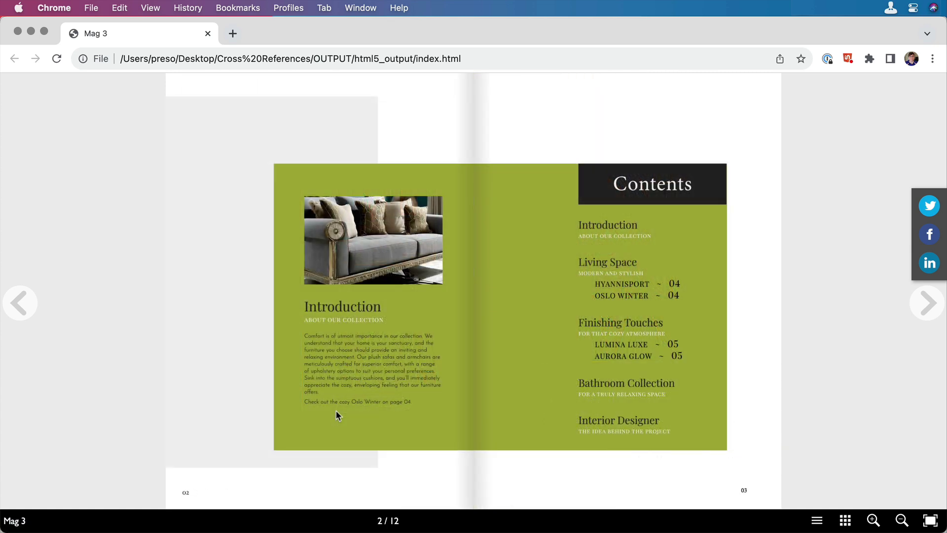
pyautogui.click(401, 406)
pyautogui.click(610, 193)
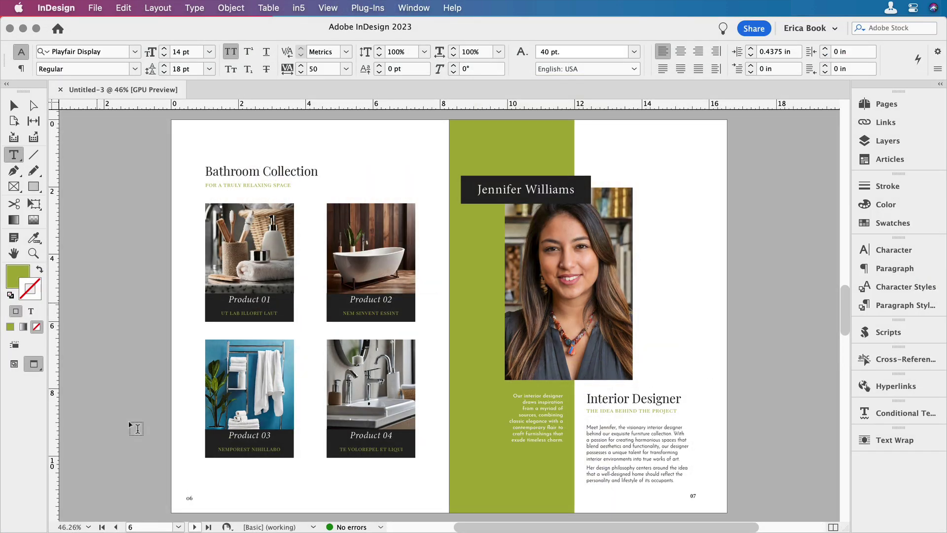
pyautogui.click(116, 526)
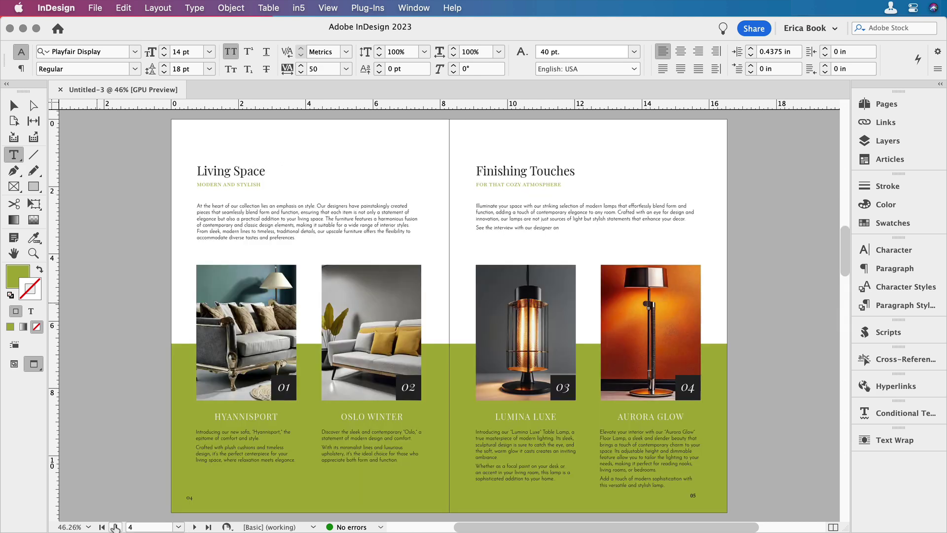
pyautogui.press('super+space')
pyautogui.moveTo(417, 150); pyautogui.dragTo(752, 301)
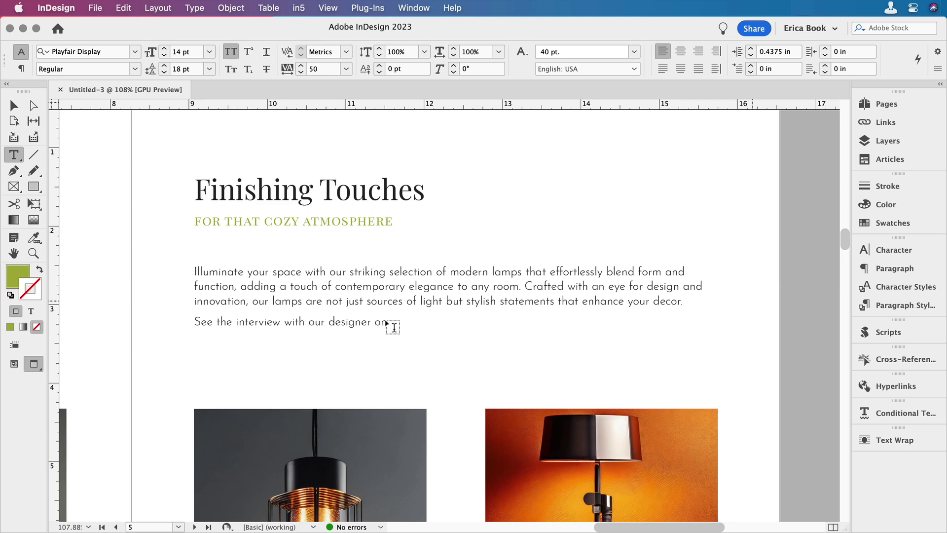
pyautogui.press('super+alt+0')
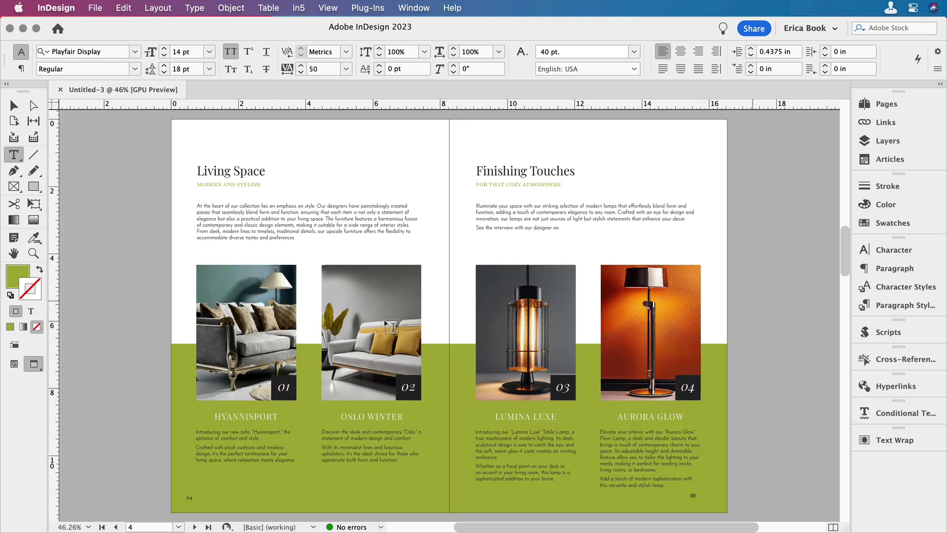
pyautogui.click(194, 527)
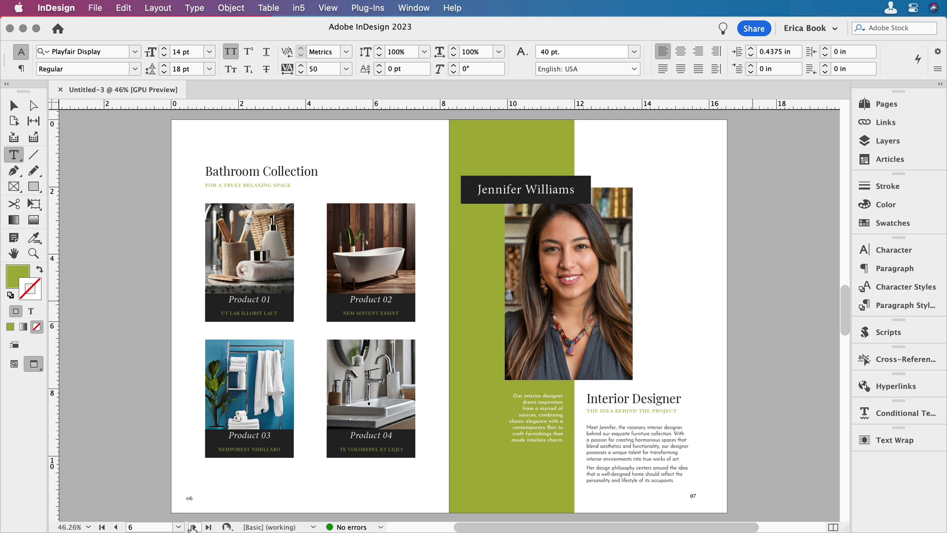
# - Create a text anchor before the designer's name heading, named with the designer's first name
pyautogui.click(482, 193)
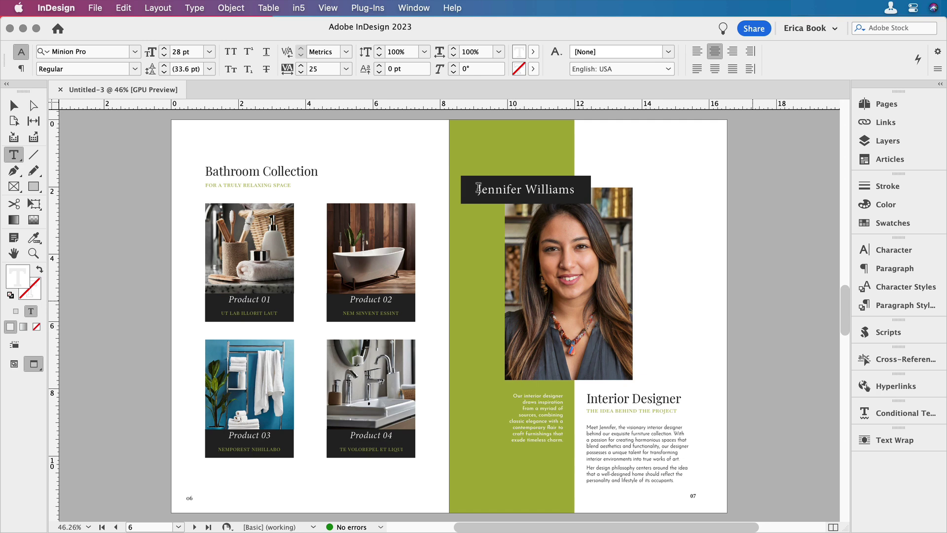
pyautogui.click(914, 361)
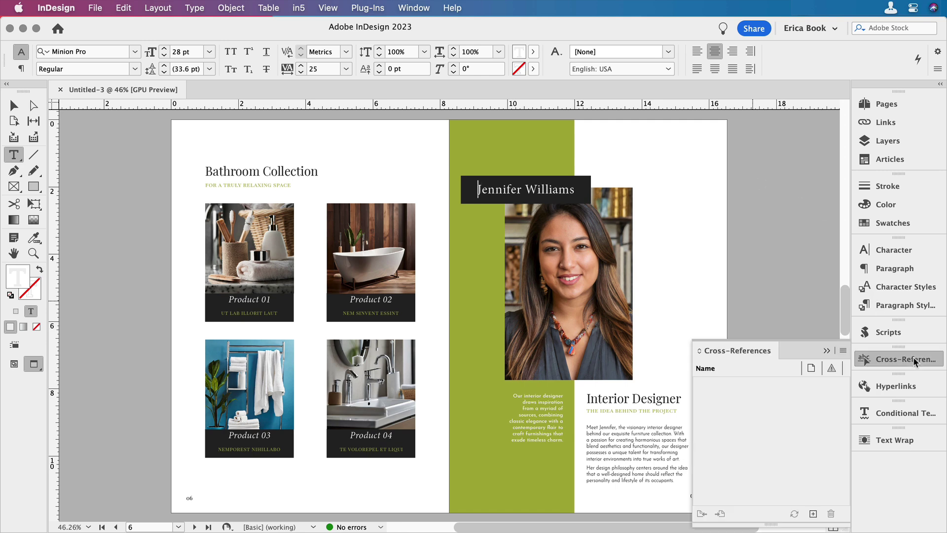
pyautogui.click(843, 351)
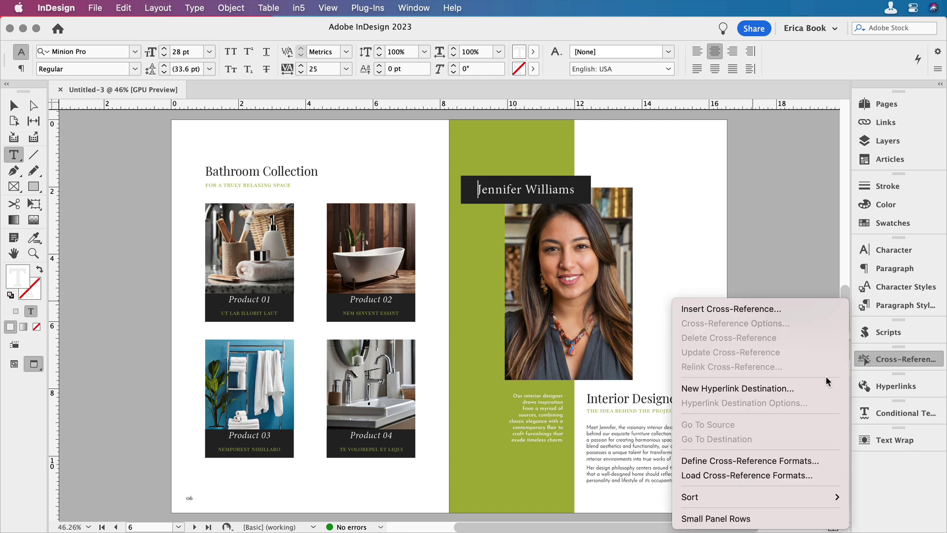
pyautogui.click(818, 390)
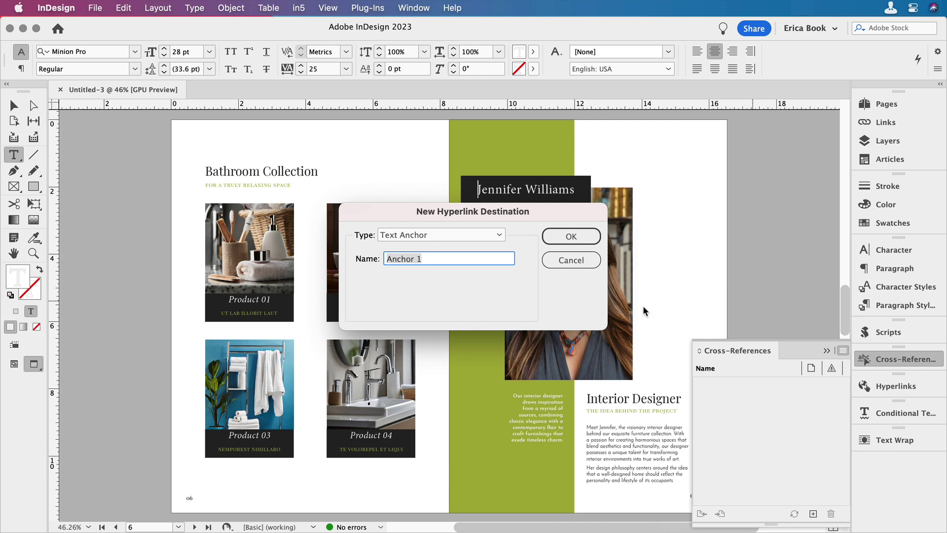
pyautogui.write('Jennifer')
pyautogui.click(571, 236)
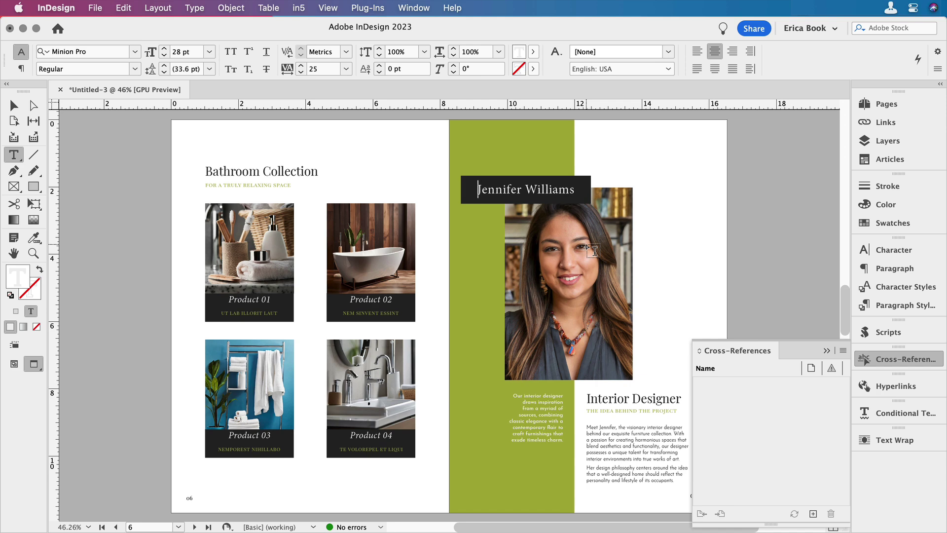
# - On page 5, delete the word 'on' after 'designer' in the Finishing Touches text
pyautogui.click(117, 527)
pyautogui.moveTo(459, 184); pyautogui.dragTo(691, 261)
pyautogui.click(897, 360)
pyautogui.click(395, 327)
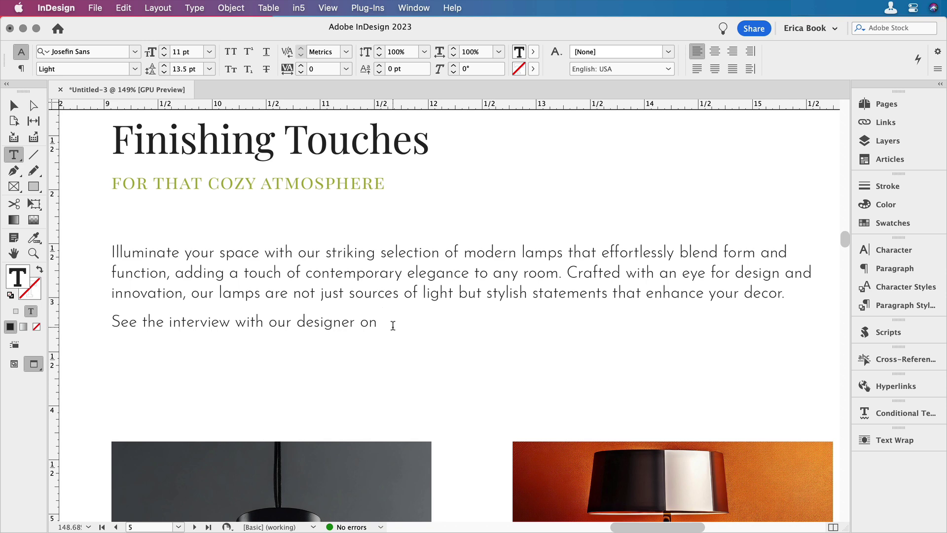
pyautogui.press('BackSpace')
pyautogui.press('BackSpace')
pyautogui.press('BackSpace')
# - Insert a cross-reference to the designer's text anchor using the Text Anchor Name & Page Number format
pyautogui.click(898, 360)
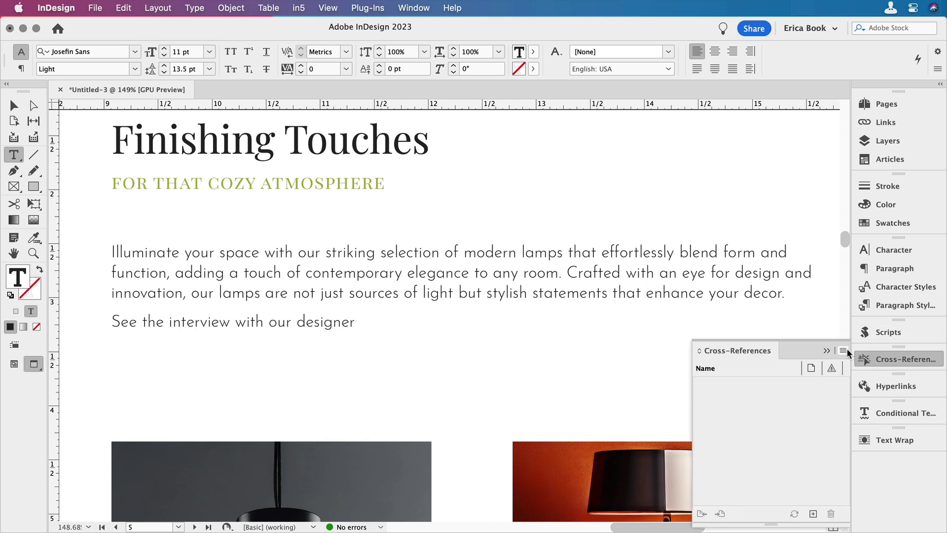
pyautogui.click(811, 514)
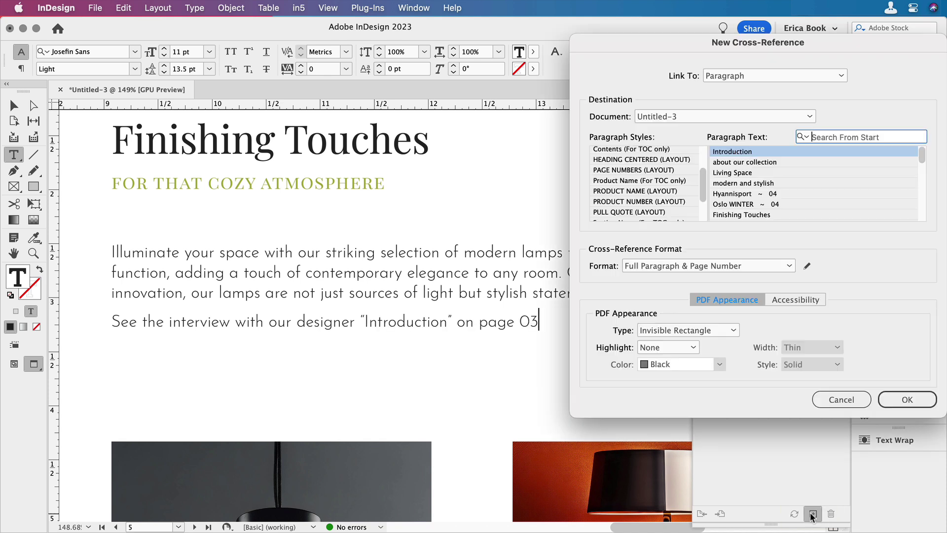
pyautogui.click(761, 78)
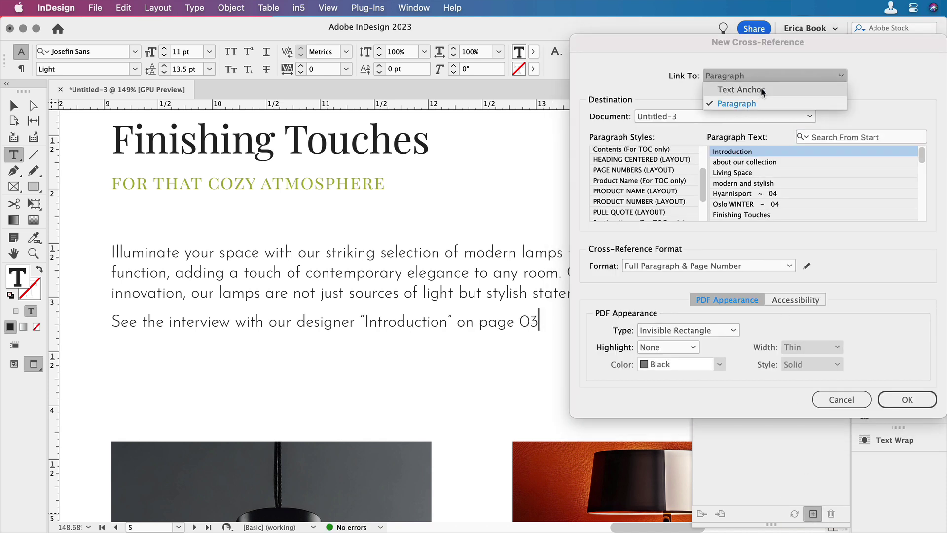
pyautogui.click(760, 90)
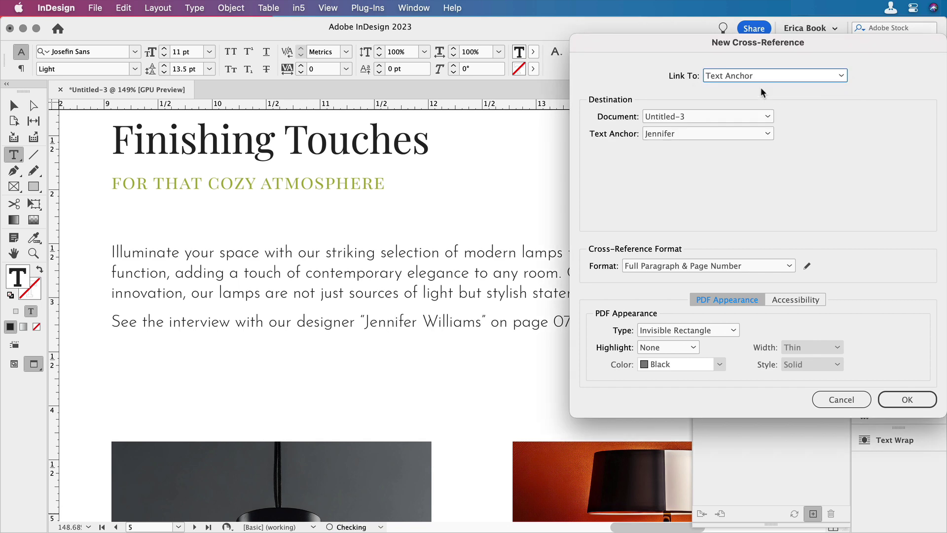
pyautogui.click(749, 130)
pyautogui.click(680, 36)
pyautogui.moveTo(693, 45); pyautogui.dragTo(704, 25)
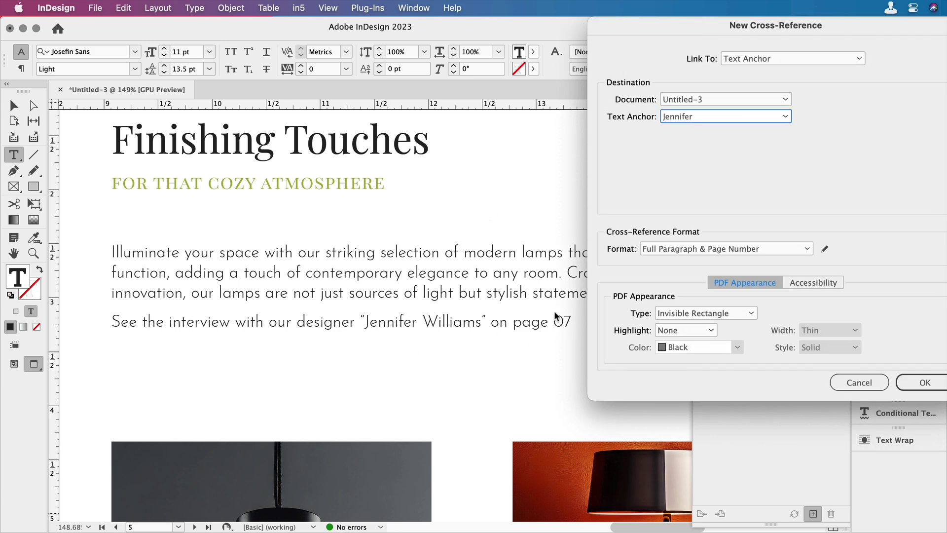
pyautogui.click(731, 248)
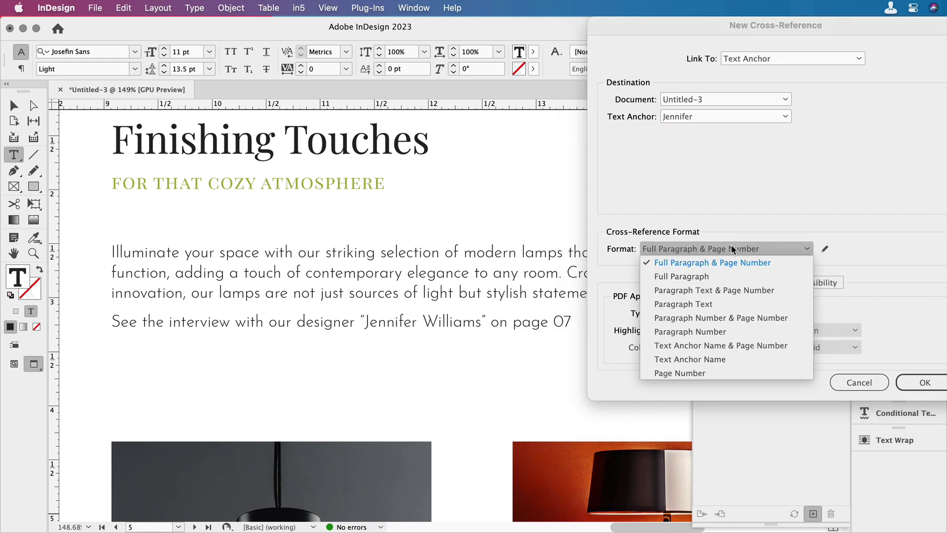
pyautogui.click(735, 345)
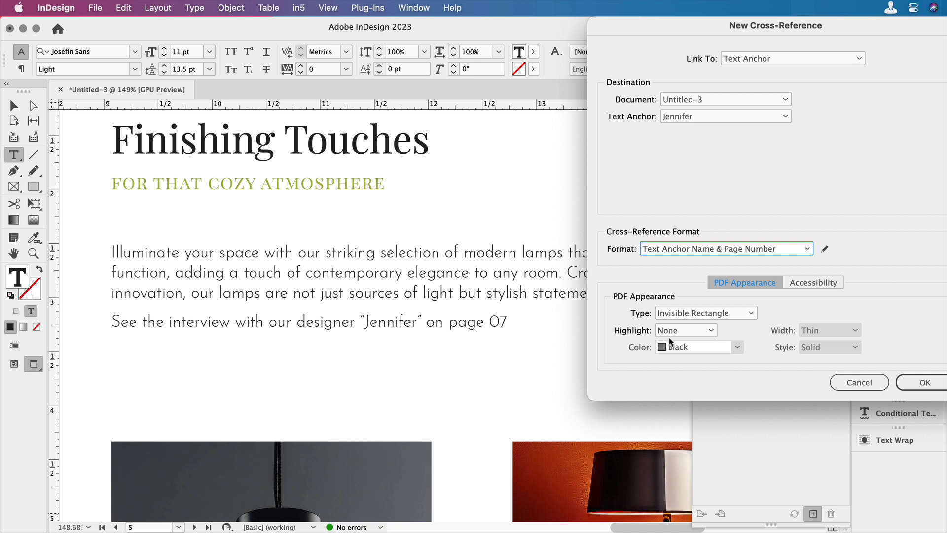
pyautogui.click(909, 383)
pyautogui.press('alt+super+0')
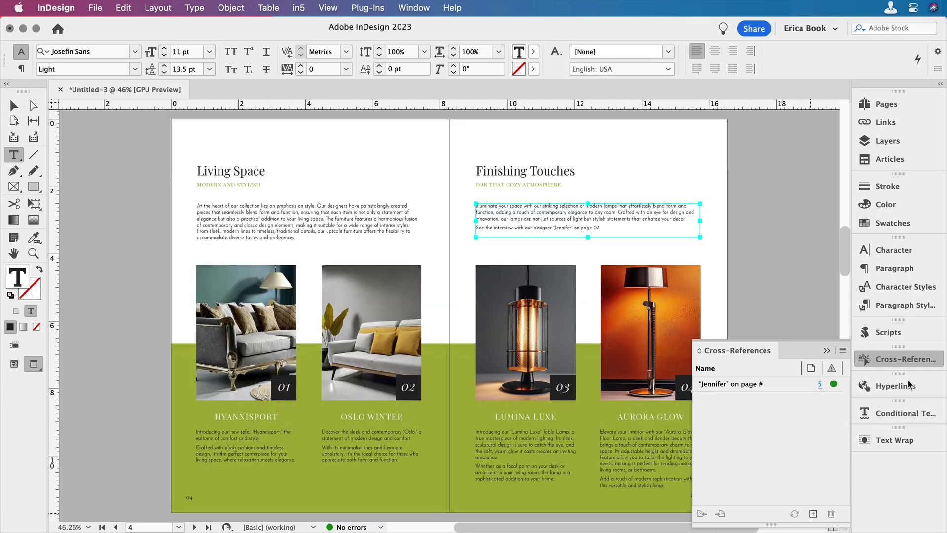
# - Move the designer's photo, name and bio frames onto the following spread
pyautogui.click(194, 527)
pyautogui.click(14, 105)
pyautogui.click(581, 193)
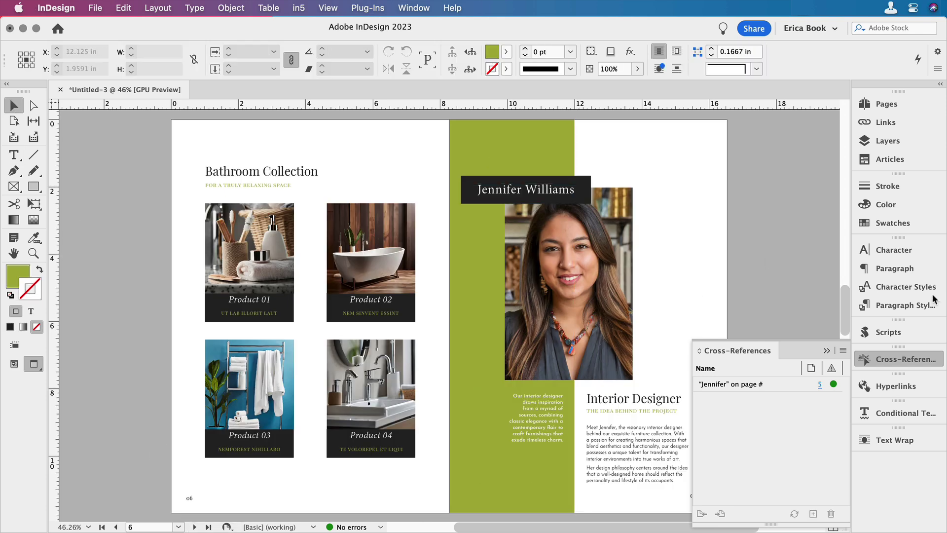
pyautogui.click(868, 359)
pyautogui.moveTo(755, 154); pyautogui.dragTo(487, 484)
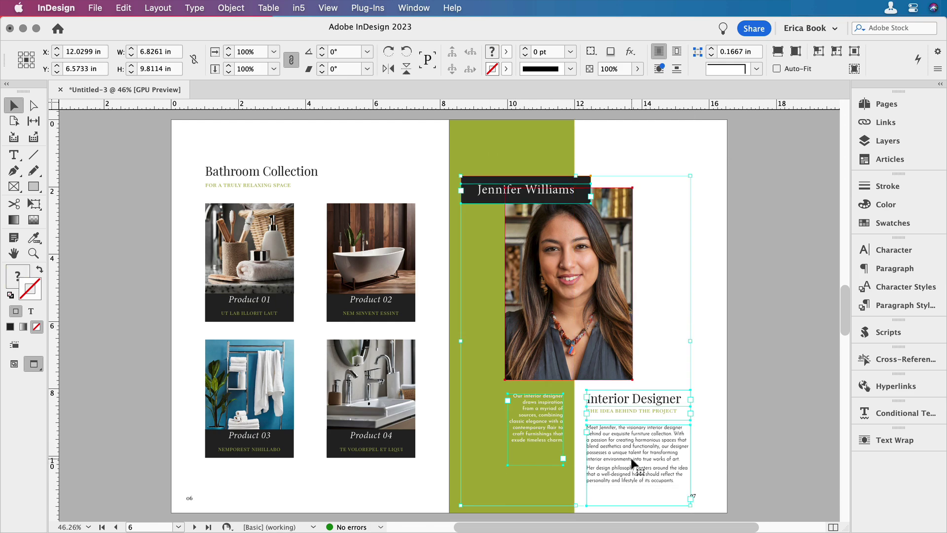
pyautogui.moveTo(633, 463); pyautogui.dragTo(362, 468)
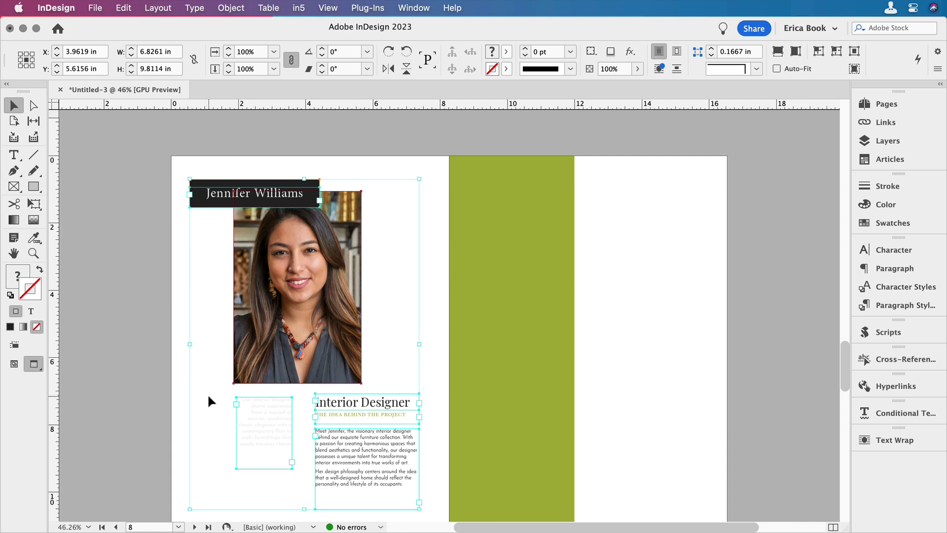
pyautogui.scroll(-2, 207, 393)
# - Return to pages 4–5 and check that the Finishing Touches reference now reads page 08
pyautogui.click(116, 527)
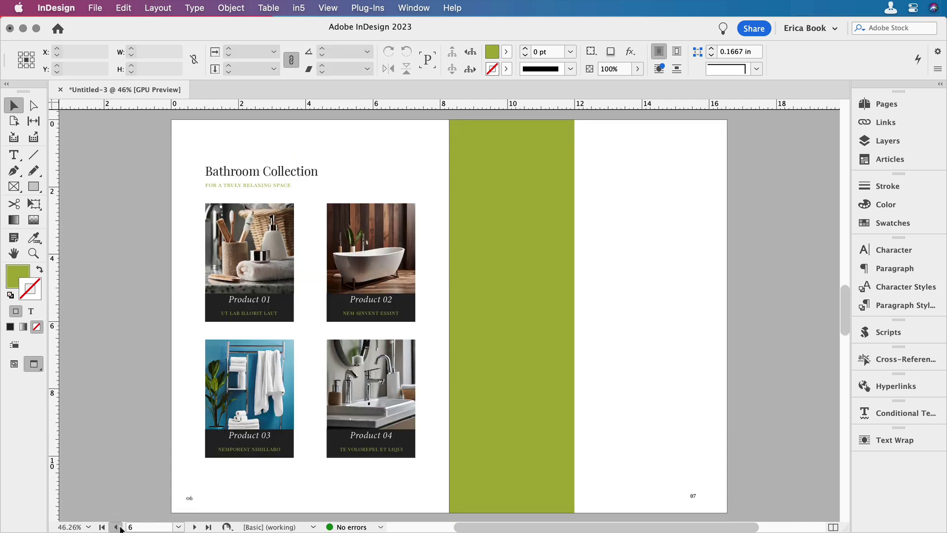
pyautogui.click(115, 527)
pyautogui.moveTo(458, 178); pyautogui.dragTo(722, 271)
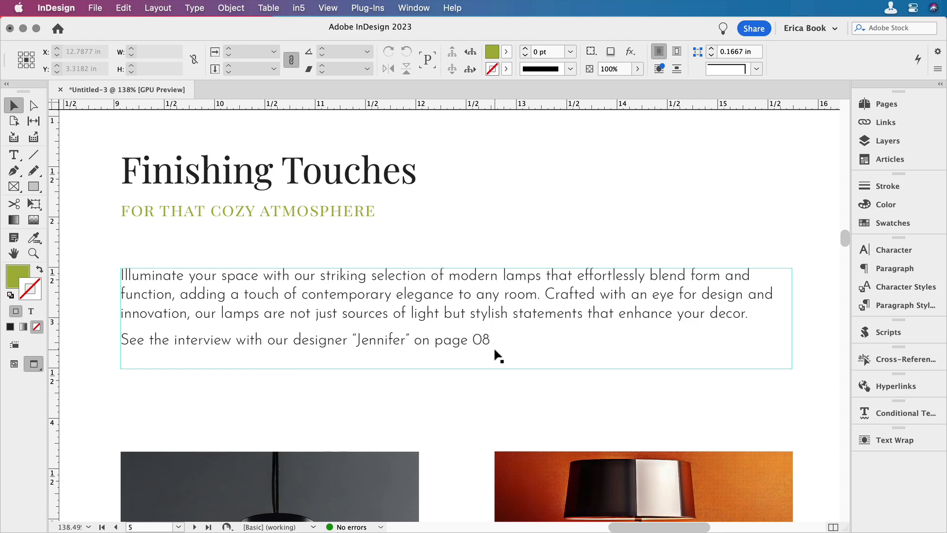
pyautogui.press('t')
pyautogui.press('alt+super+0')
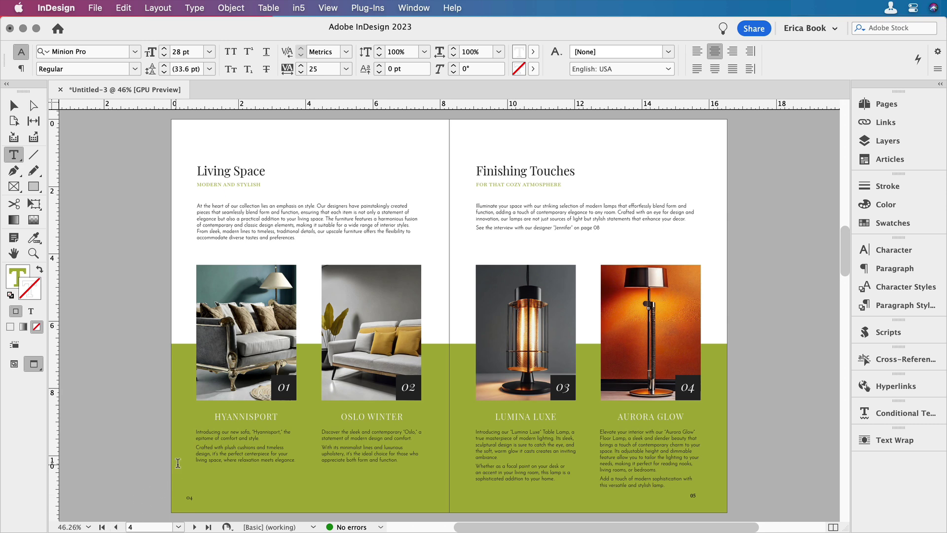
# - Check the HYANNISPORT and OSLO WINTER names' paragraph style in the LAYOUT and For TOC only groups
pyautogui.click(257, 412)
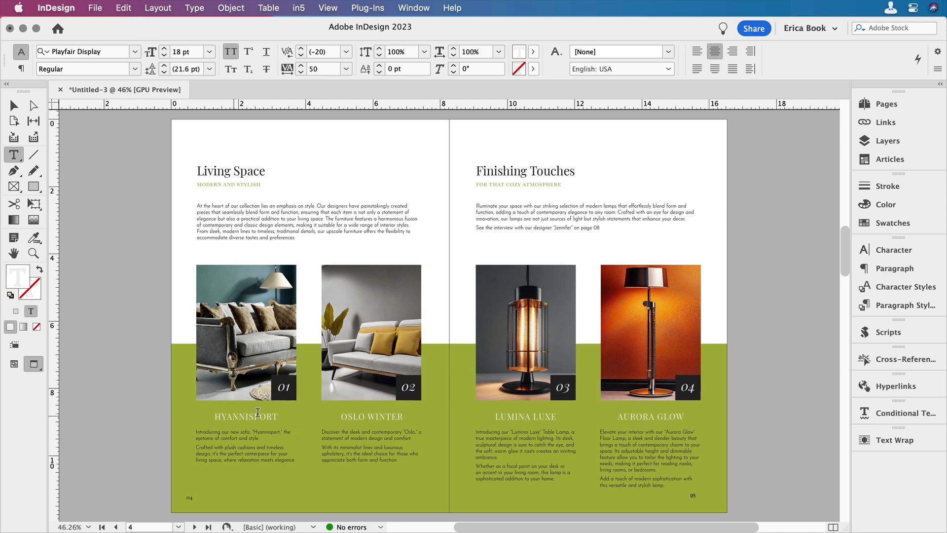
pyautogui.click(376, 417)
pyautogui.click(892, 305)
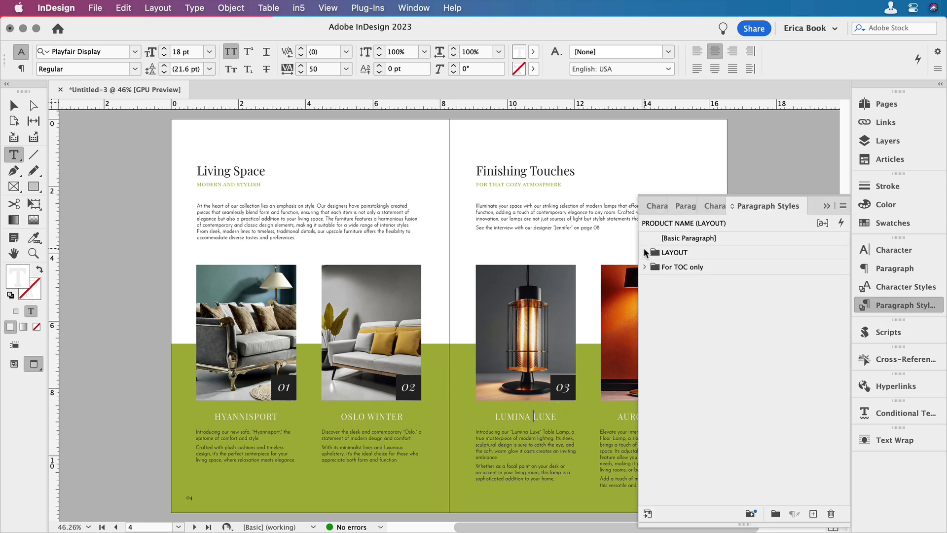
pyautogui.click(644, 252)
pyautogui.click(644, 383)
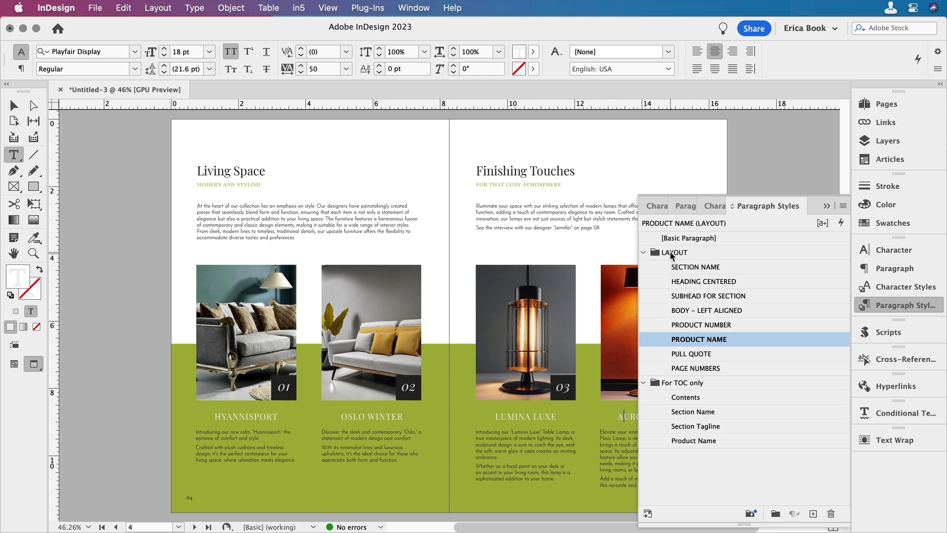
pyautogui.click(912, 304)
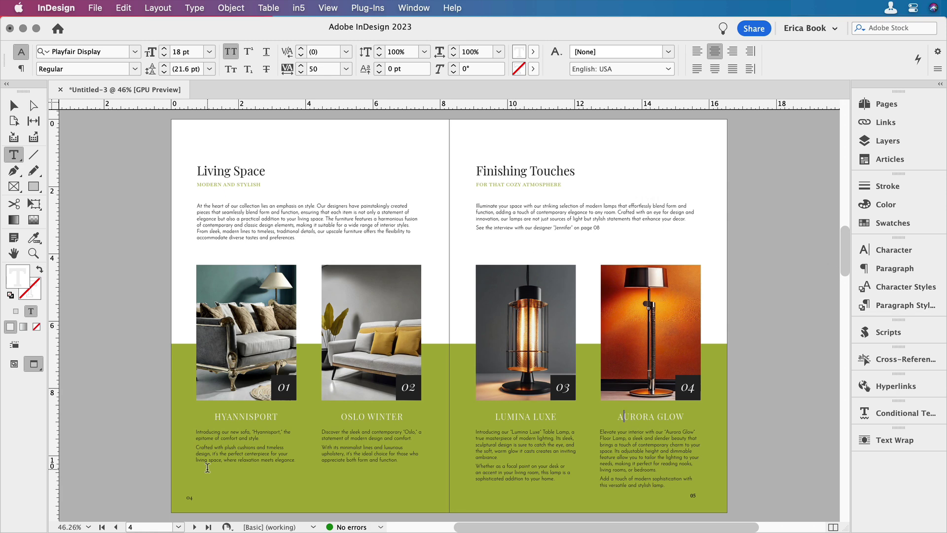
# - Add a new paragraph 'Check out the cozy' at the end of the Introduction text
pyautogui.click(115, 527)
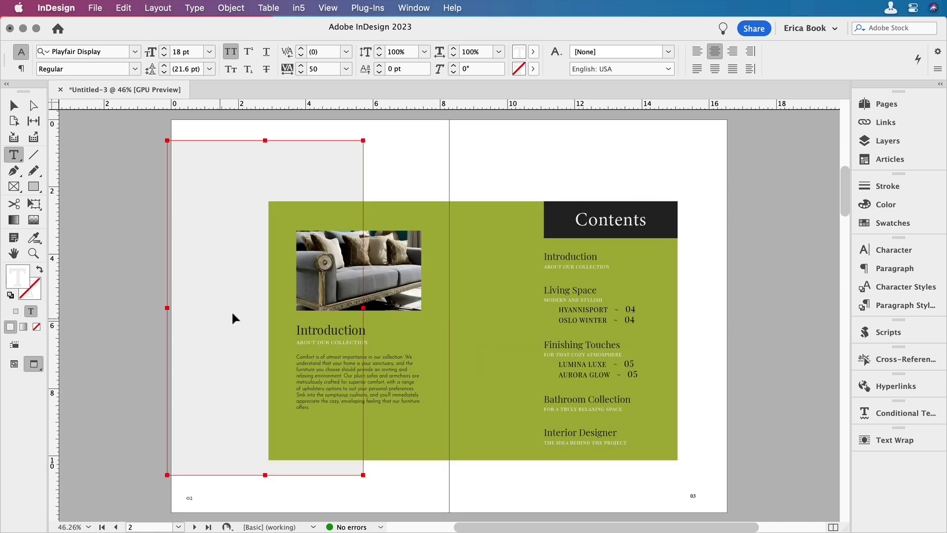
pyautogui.moveTo(236, 318); pyautogui.dragTo(461, 475)
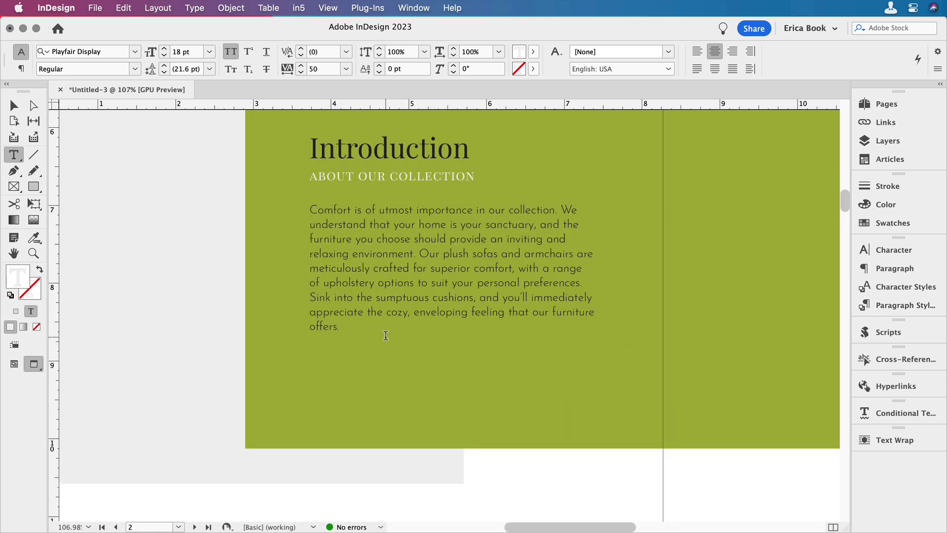
pyautogui.click(386, 336)
pyautogui.press('Return')
pyautogui.write('Check out the cozy')
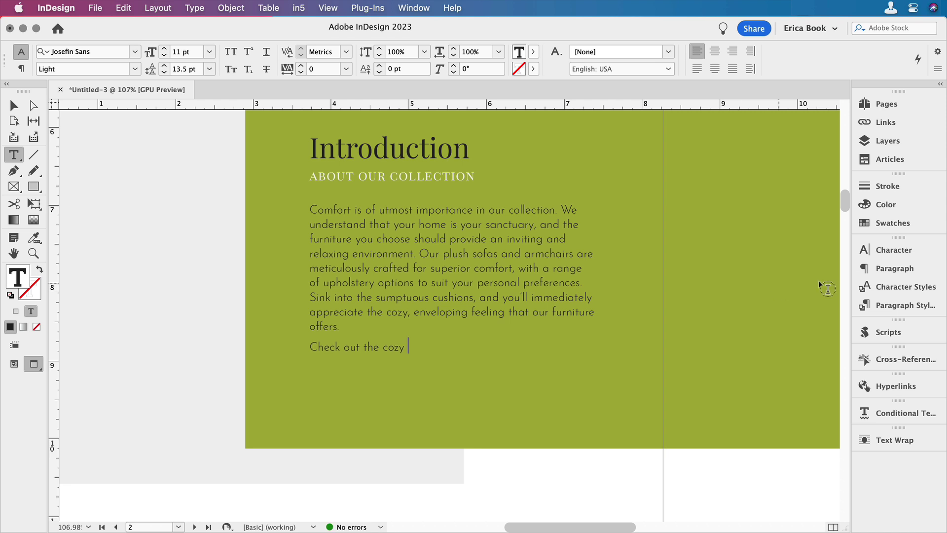
# - Start a paragraph cross-reference targeting Oslo Winter among PRODUCT NAME (LAYOUT) paragraphs
pyautogui.click(872, 359)
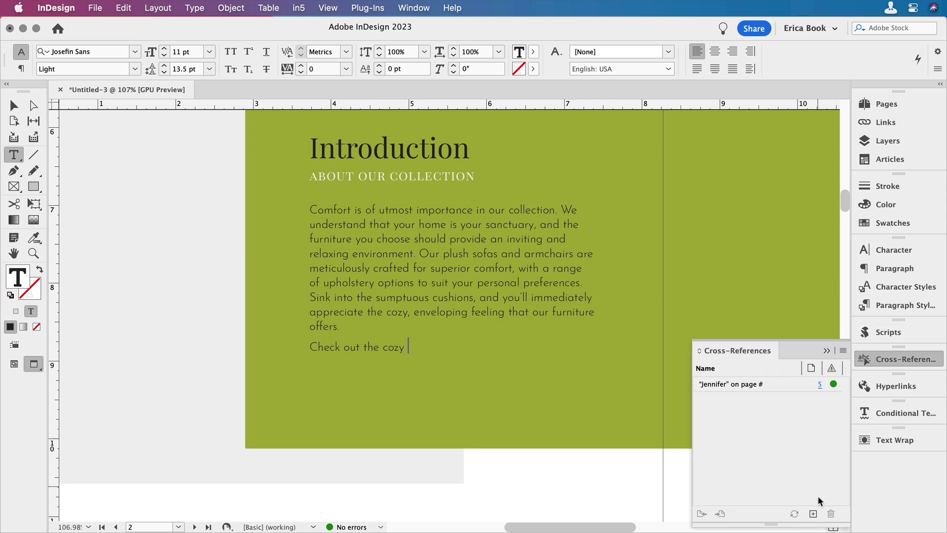
pyautogui.click(812, 514)
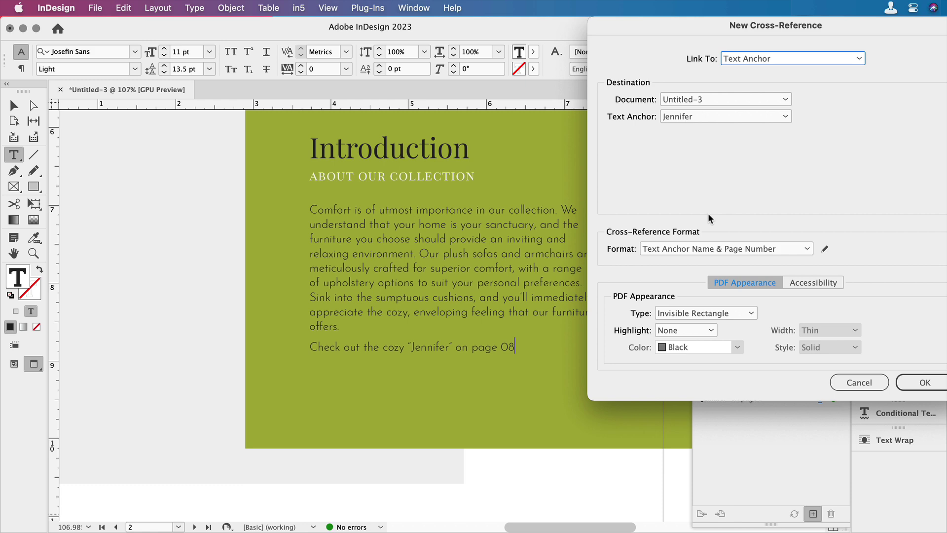
pyautogui.click(772, 59)
pyautogui.click(772, 86)
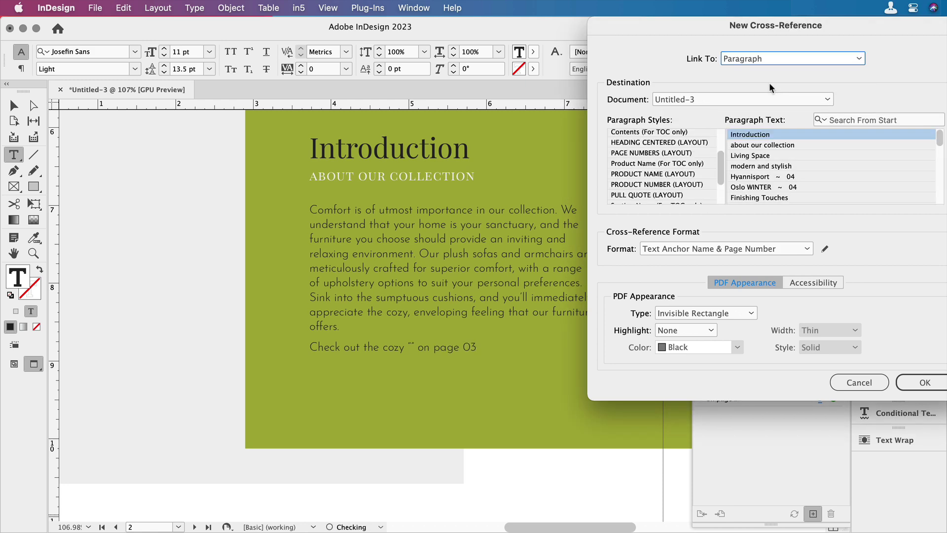
pyautogui.scroll(-10, 763, 175)
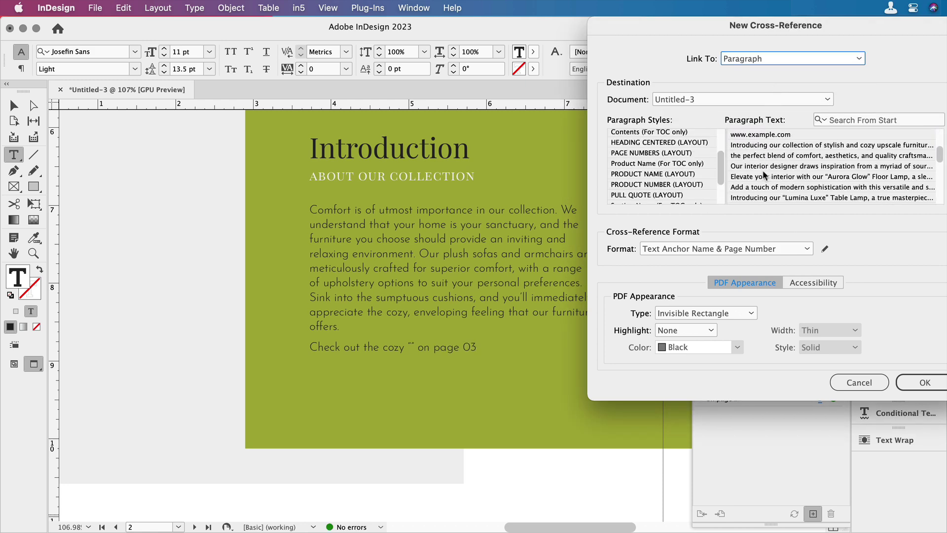
pyautogui.scroll(5, 764, 175)
pyautogui.scroll(-8, 763, 175)
pyautogui.scroll(-5, 763, 175)
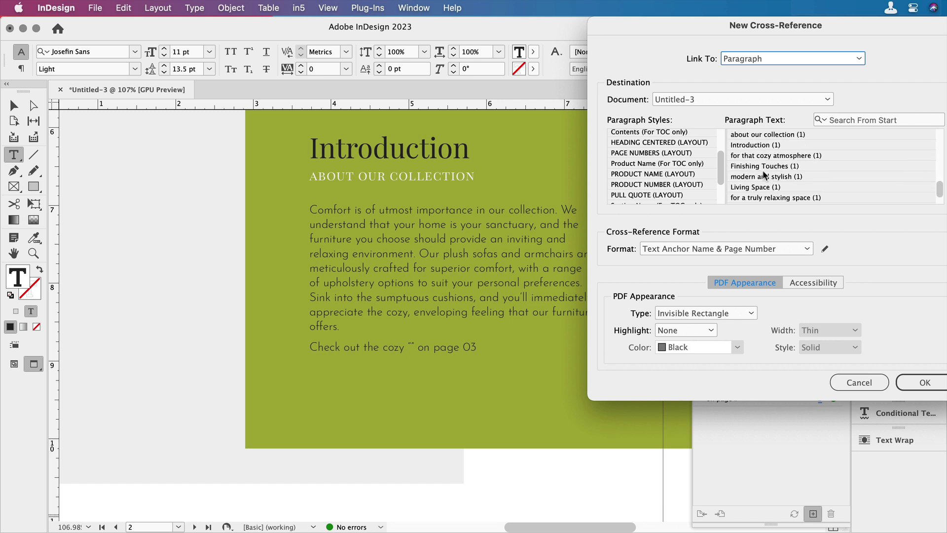
pyautogui.scroll(10, 763, 175)
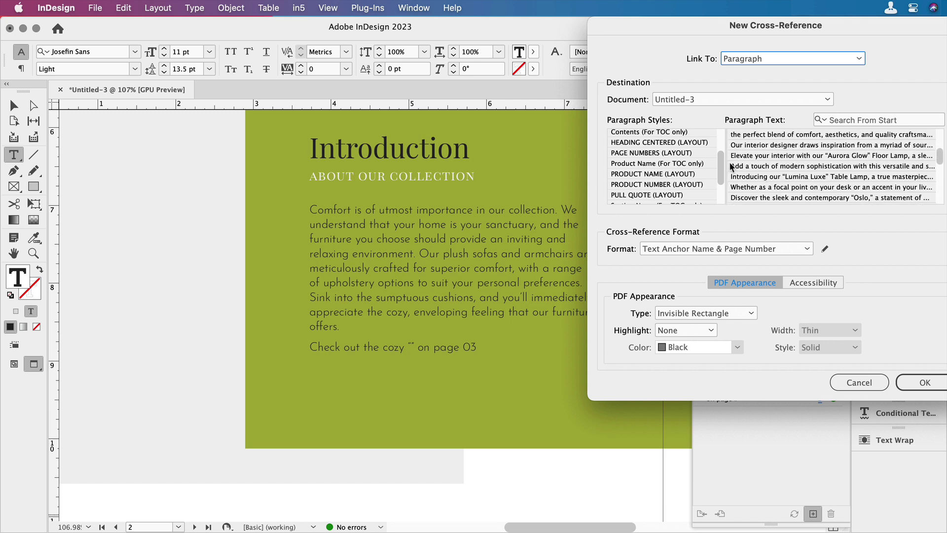
pyautogui.click(658, 176)
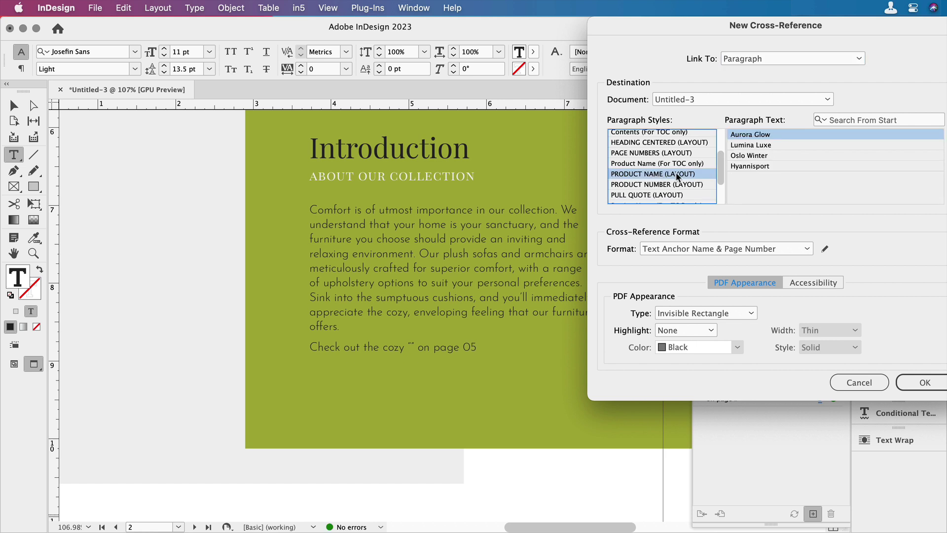
pyautogui.click(745, 157)
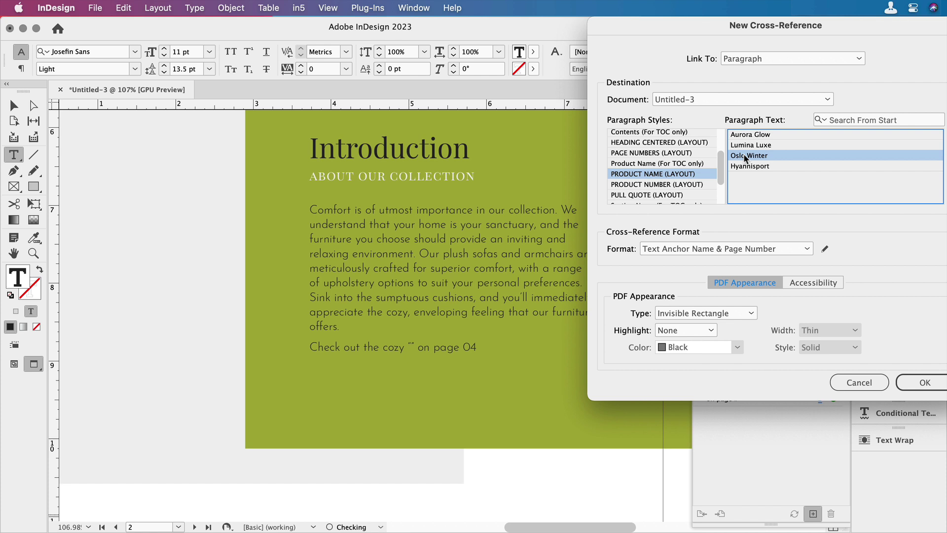
# - Set the cross-reference format to Full Paragraph & Page Number
pyautogui.click(802, 254)
pyautogui.click(804, 258)
pyautogui.click(802, 250)
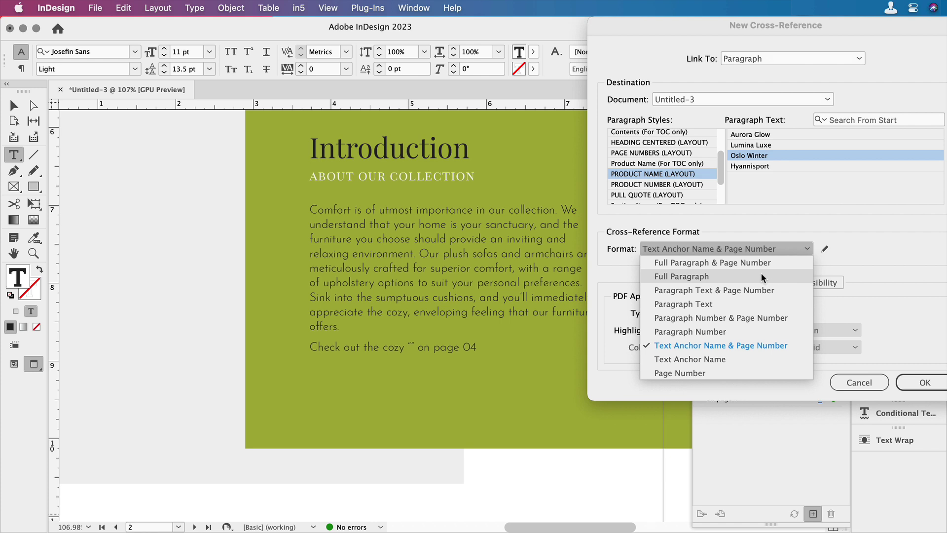
pyautogui.click(728, 277)
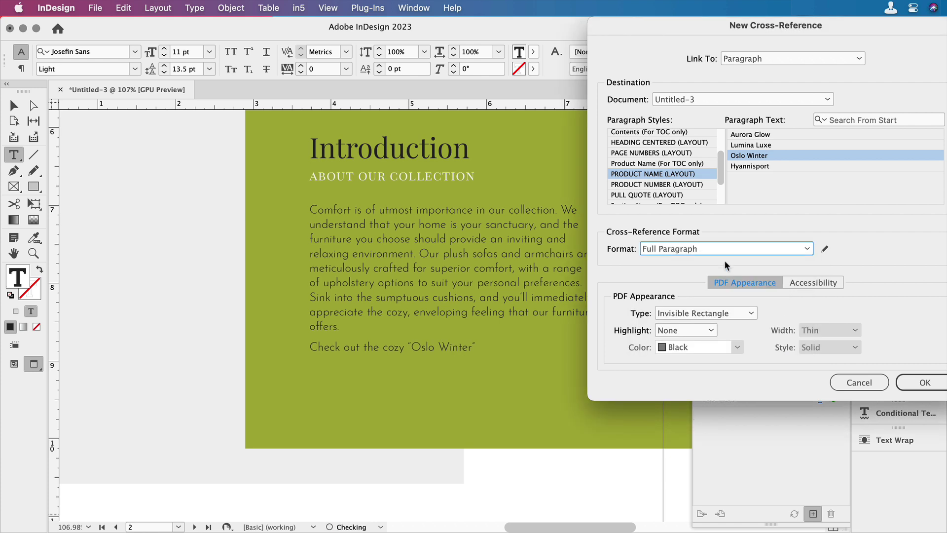
pyautogui.click(729, 252)
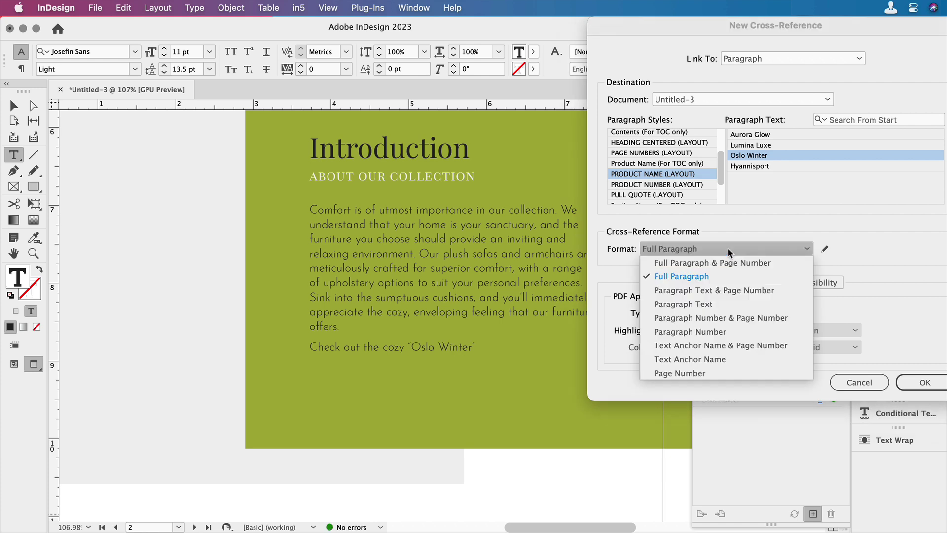
pyautogui.click(725, 303)
pyautogui.click(731, 253)
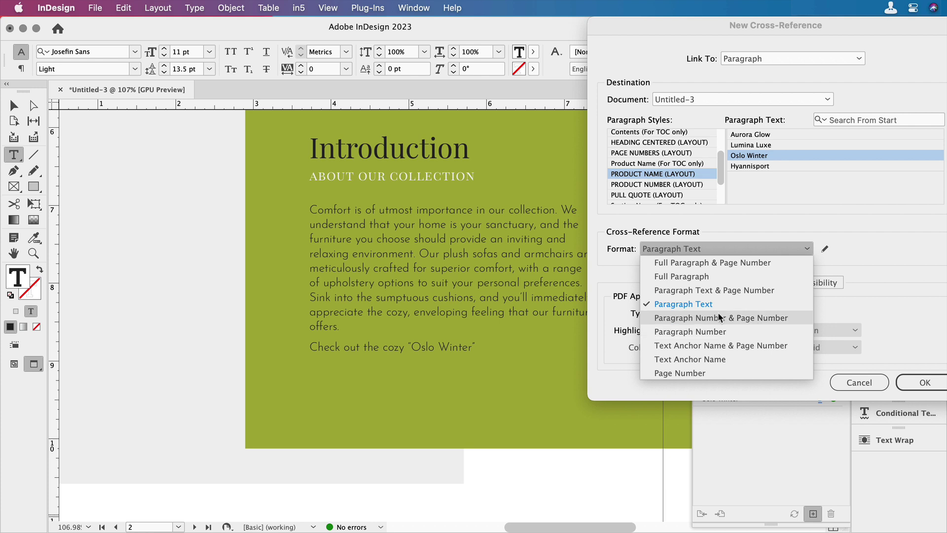
pyautogui.click(725, 263)
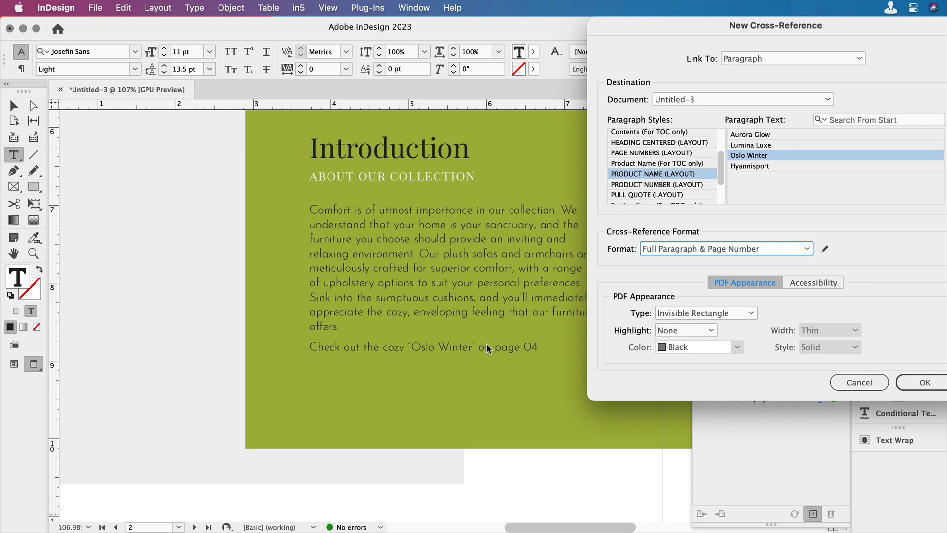
# - Remove the quotation marks from the Full Paragraph & Page Number format definition
pyautogui.click(824, 250)
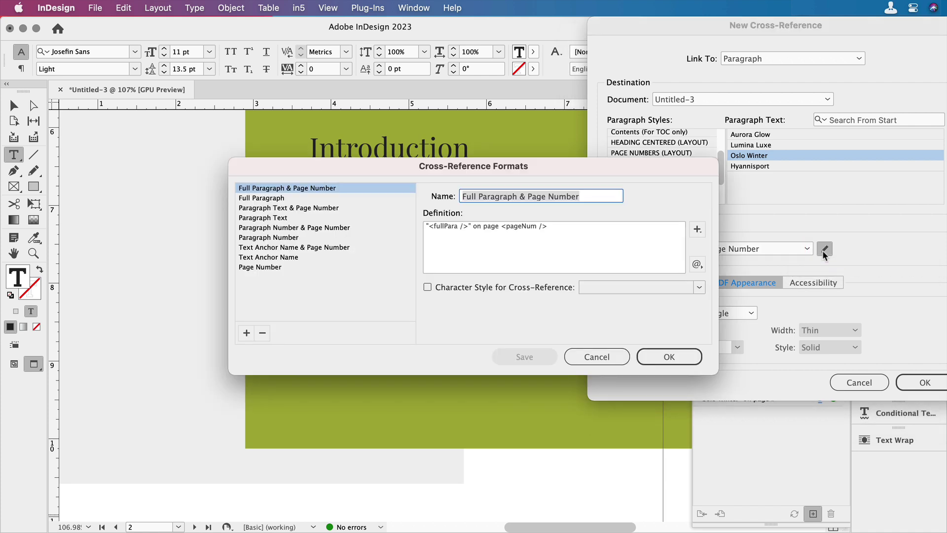
pyautogui.click(469, 227)
pyautogui.click(469, 227)
pyautogui.press('BackSpace')
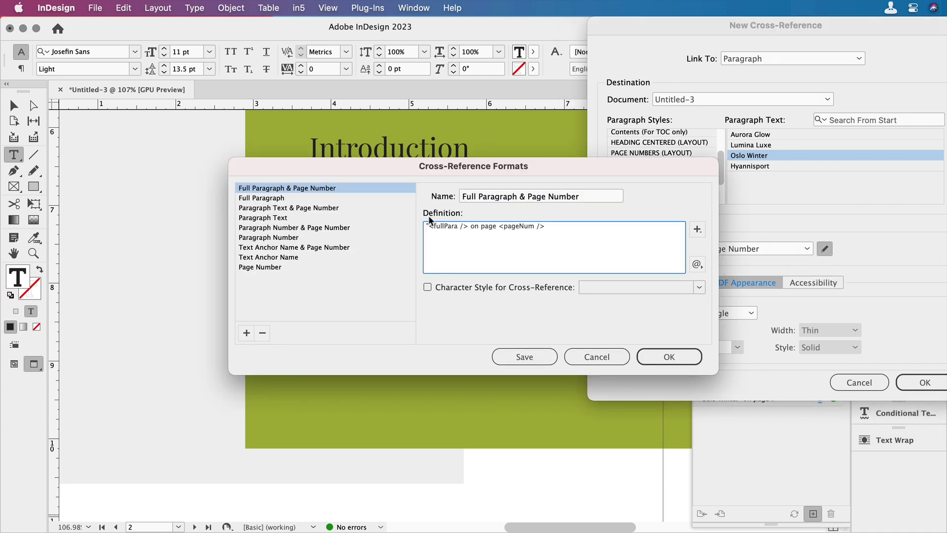
pyautogui.click(428, 226)
pyautogui.press('BackSpace')
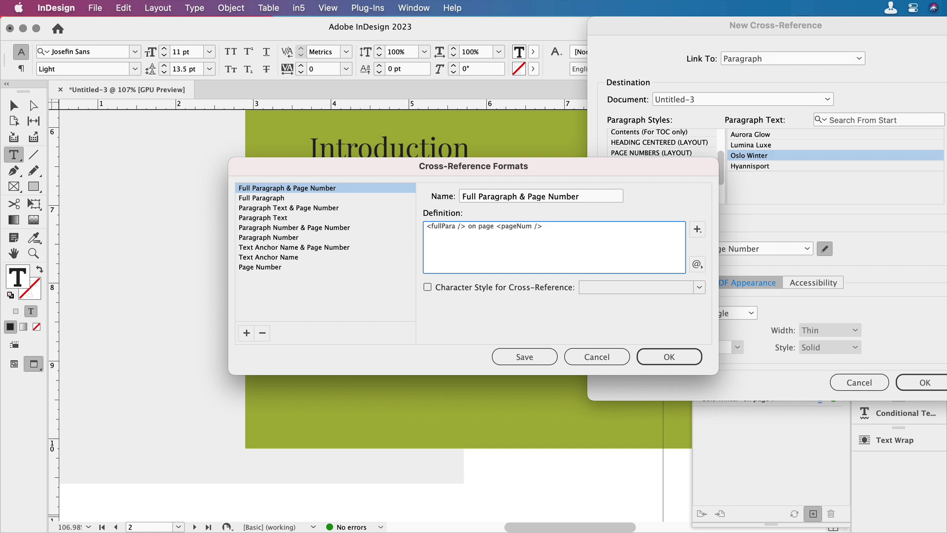
# - Apply the Italic character style to the cross-reference format
pyautogui.click(427, 287)
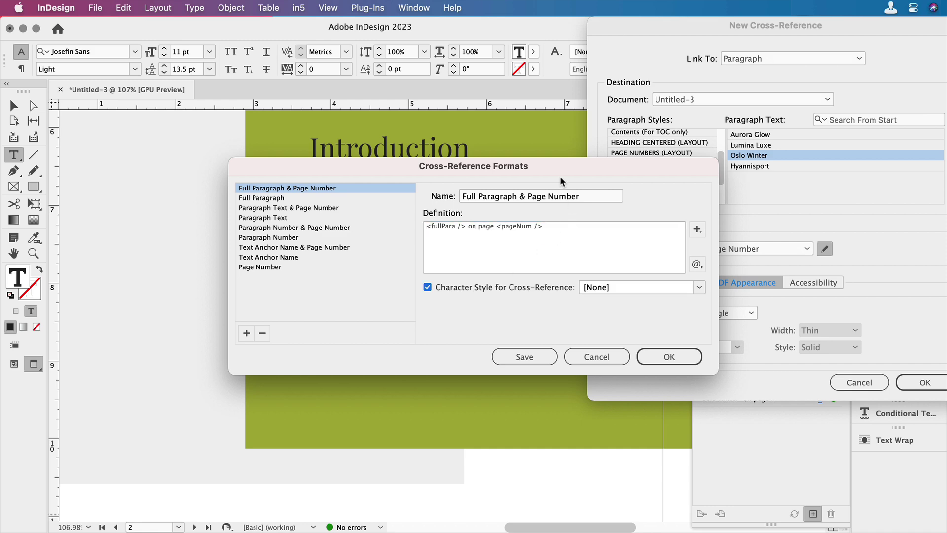
pyautogui.moveTo(561, 172); pyautogui.dragTo(756, 112)
pyautogui.click(893, 226)
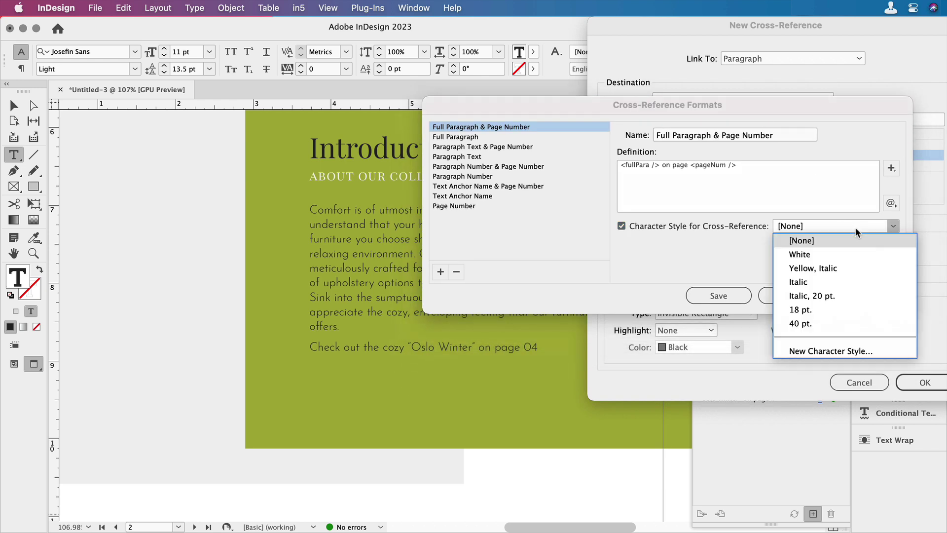
pyautogui.click(851, 282)
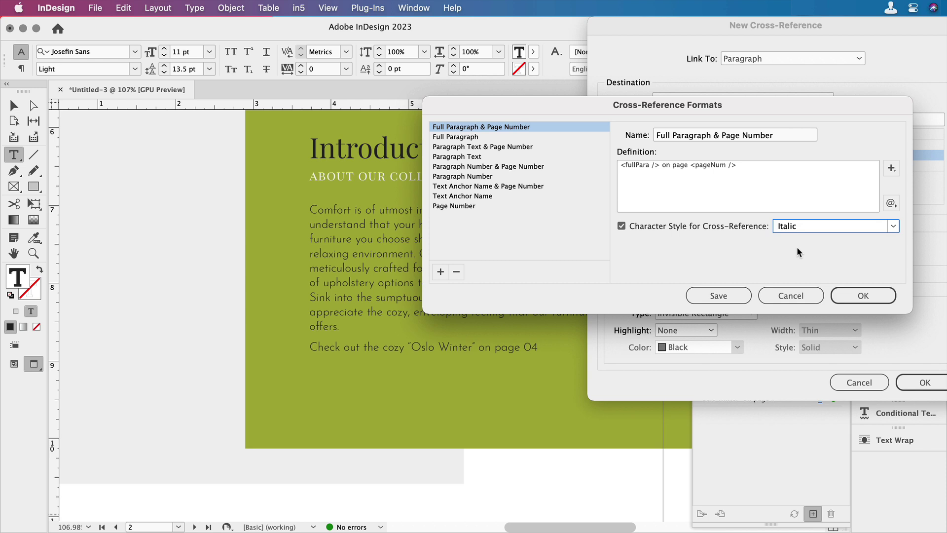
pyautogui.click(843, 295)
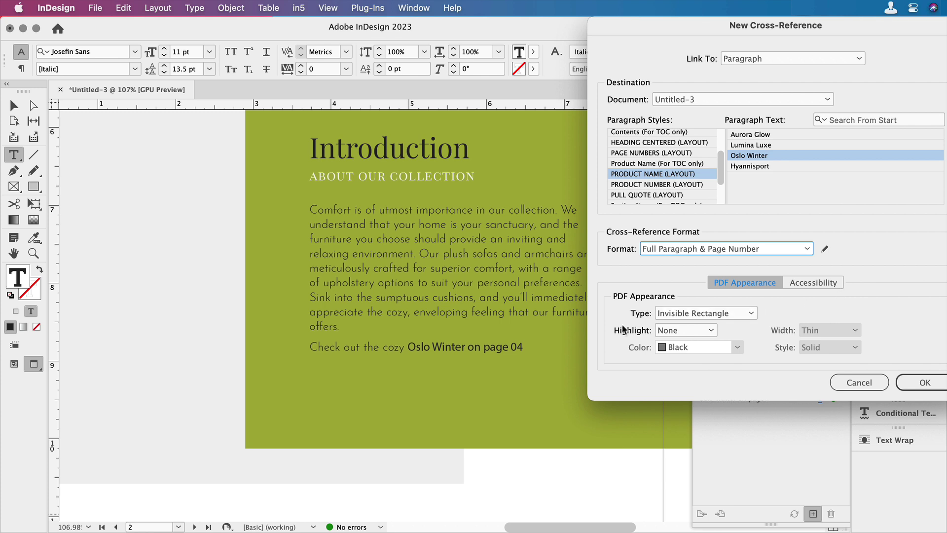
# - Insert the Oslo Winter cross-reference into the Introduction line
pyautogui.click(911, 384)
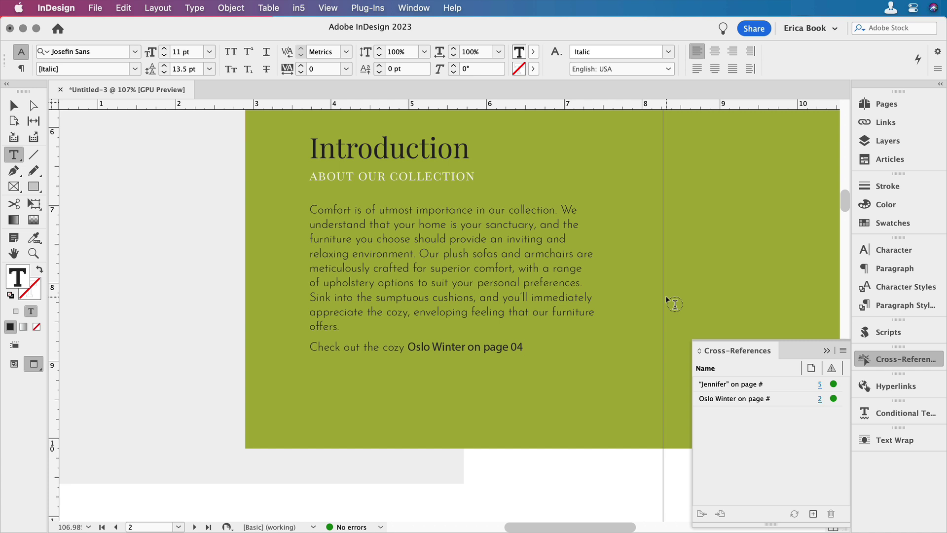
pyautogui.press('super+alt+0')
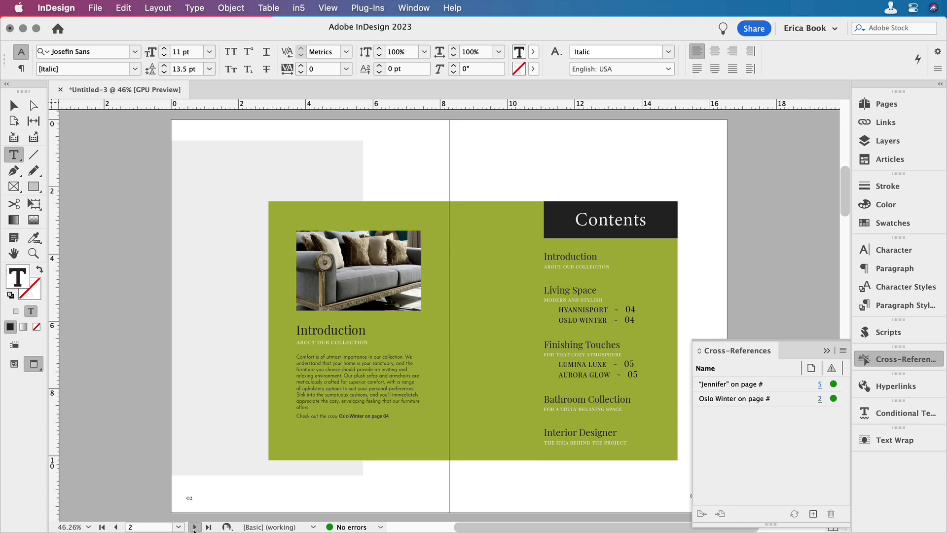
pyautogui.click(194, 526)
# - Rename the product's WINTER to Snowstorm and update cross-references in the Introduction
pyautogui.doubleClick(386, 415)
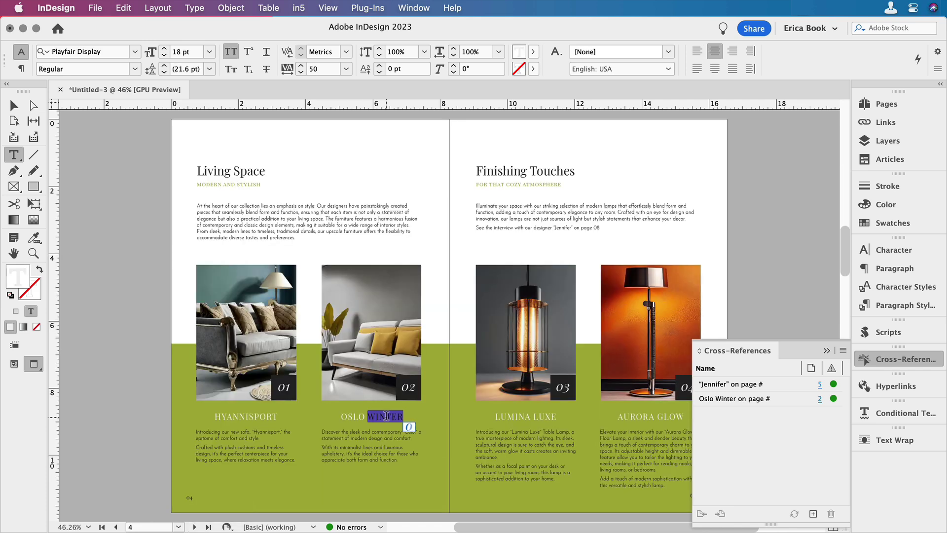
pyautogui.write('Snows')
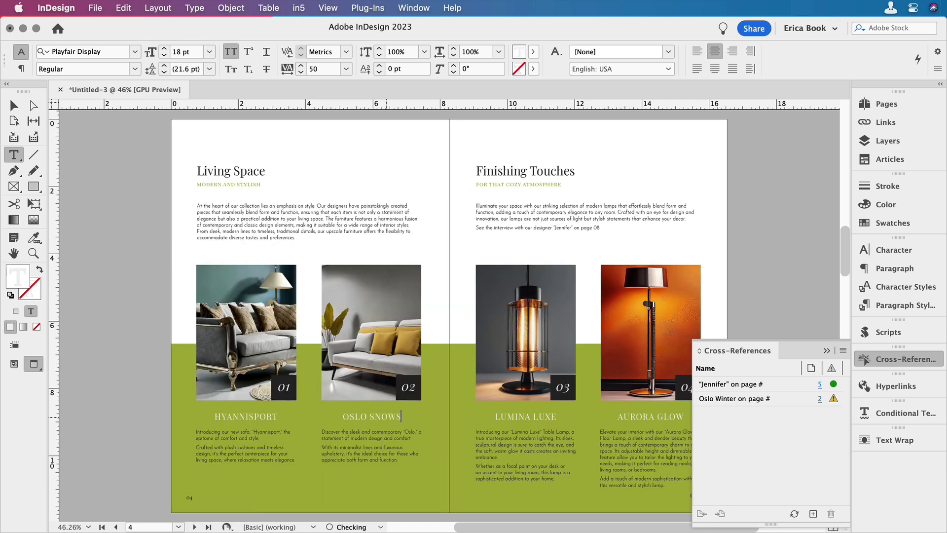
pyautogui.write('torm')
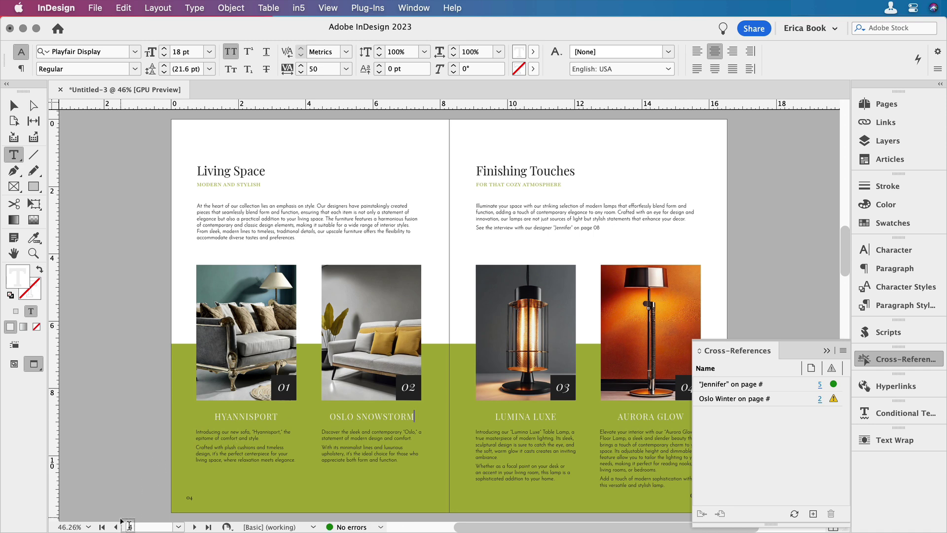
pyautogui.write('2')
pyautogui.press('Return')
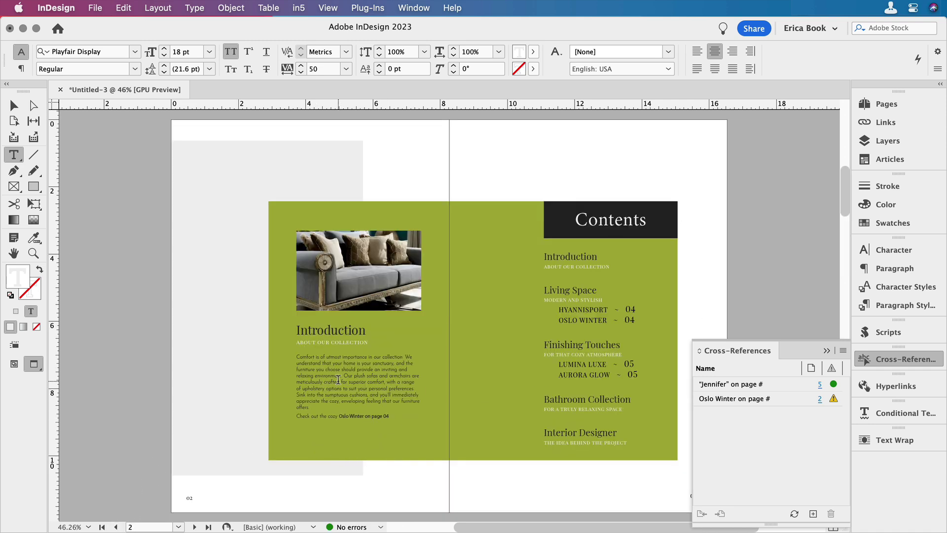
pyautogui.moveTo(260, 332); pyautogui.dragTo(442, 450)
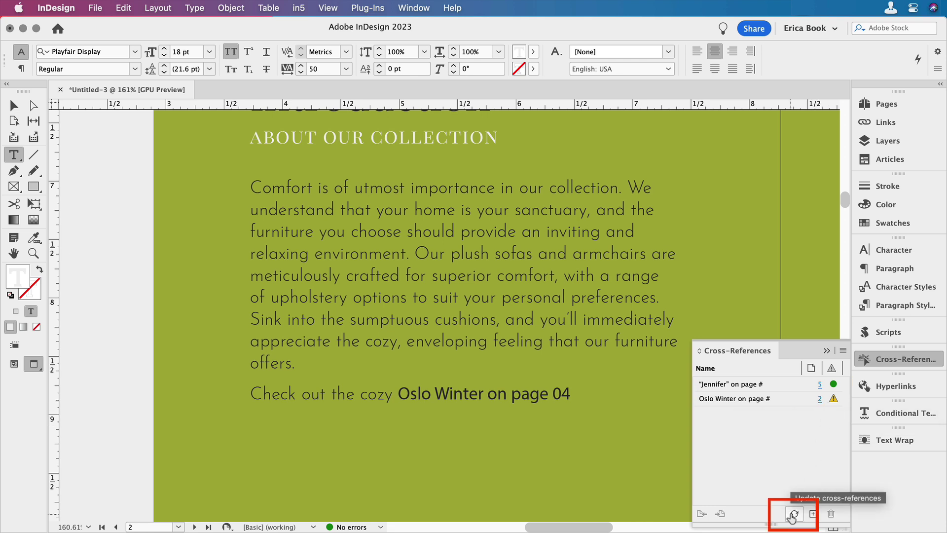
pyautogui.click(792, 514)
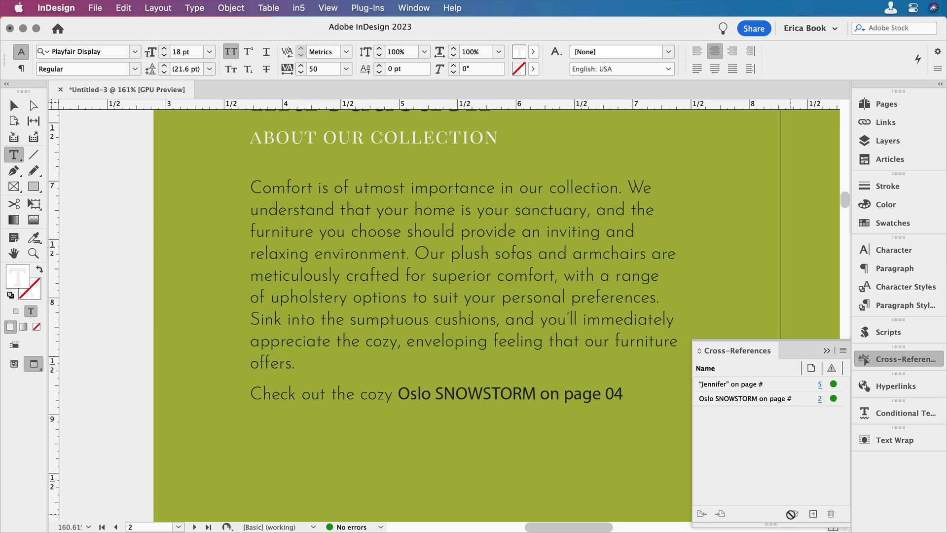
# - Shorten the designer's text-anchor name to four letters in Hyperlink Destination Options
pyautogui.press('super+alt+0')
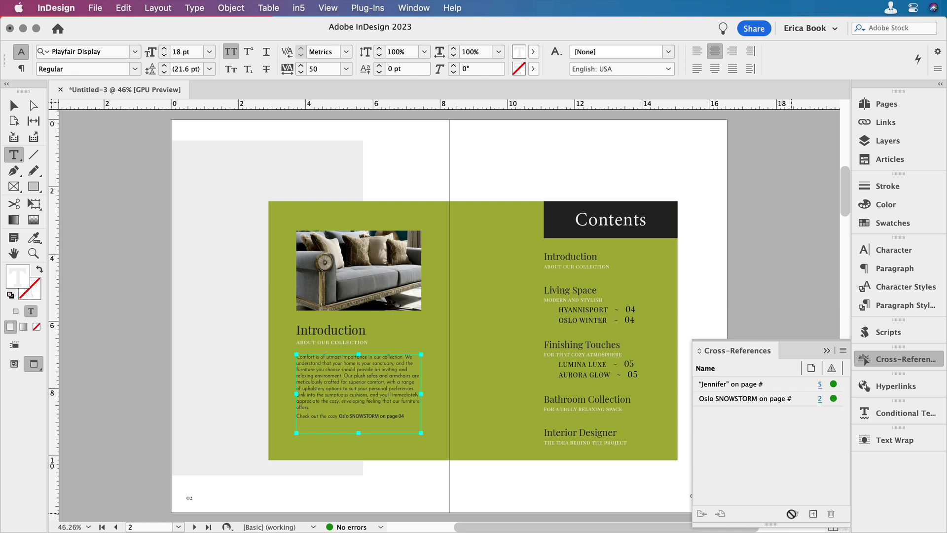
pyautogui.click(843, 351)
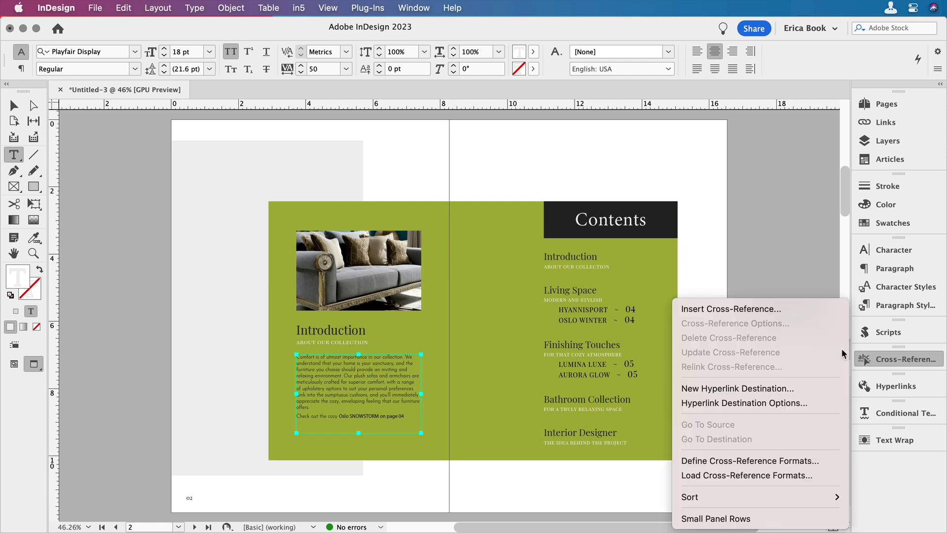
pyautogui.click(828, 404)
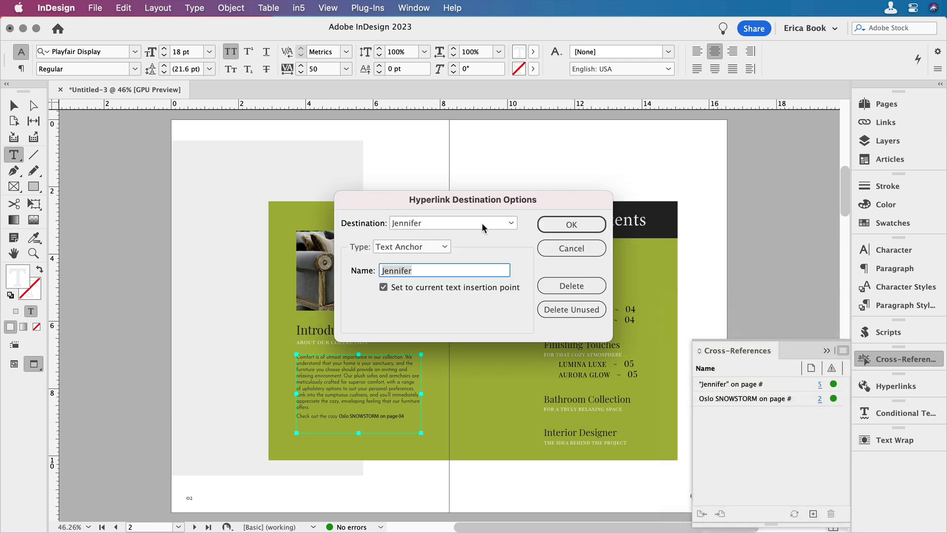
pyautogui.click(455, 270)
pyautogui.press('BackSpace')
pyautogui.press('BackSpace')
pyautogui.press('BackSpace')
pyautogui.press('BackSpace')
pyautogui.click(571, 224)
# - Update cross-references so the Finishing Touches line shows the shorter anchor name
pyautogui.hotkey('alt', 'pagedown')
pyautogui.moveTo(427, 163); pyautogui.dragTo(657, 280)
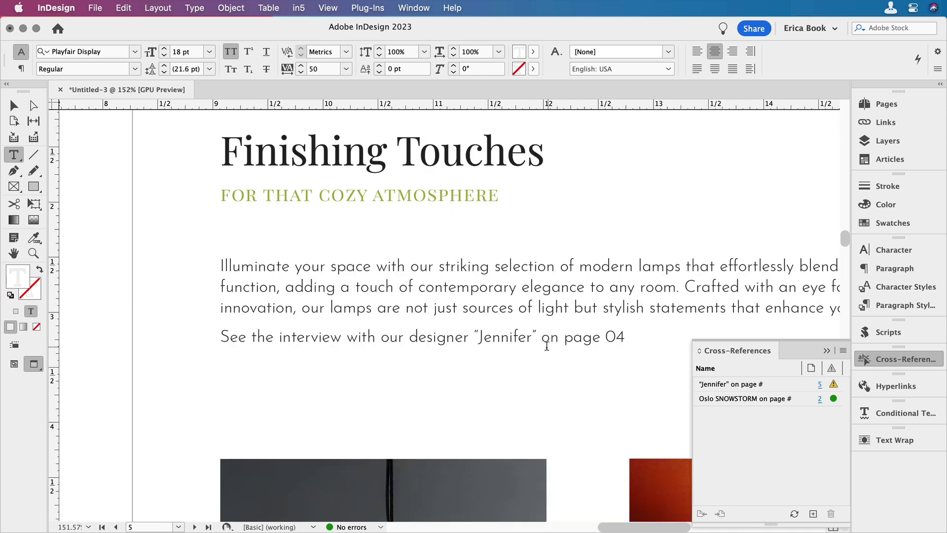
pyautogui.click(794, 514)
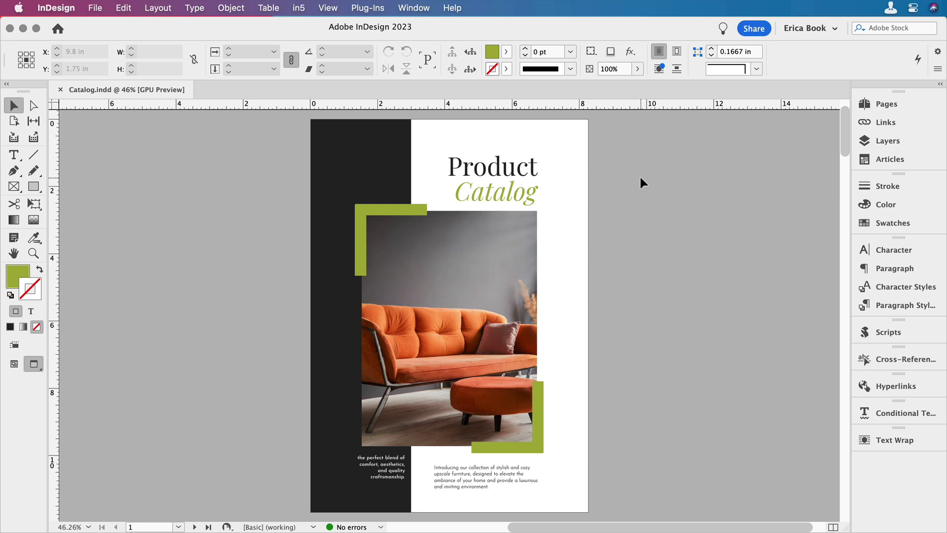
# - Export Catalog as an in5 HTML5 flipbook using the Flipbook with Page Peel settings
pyautogui.click(298, 8)
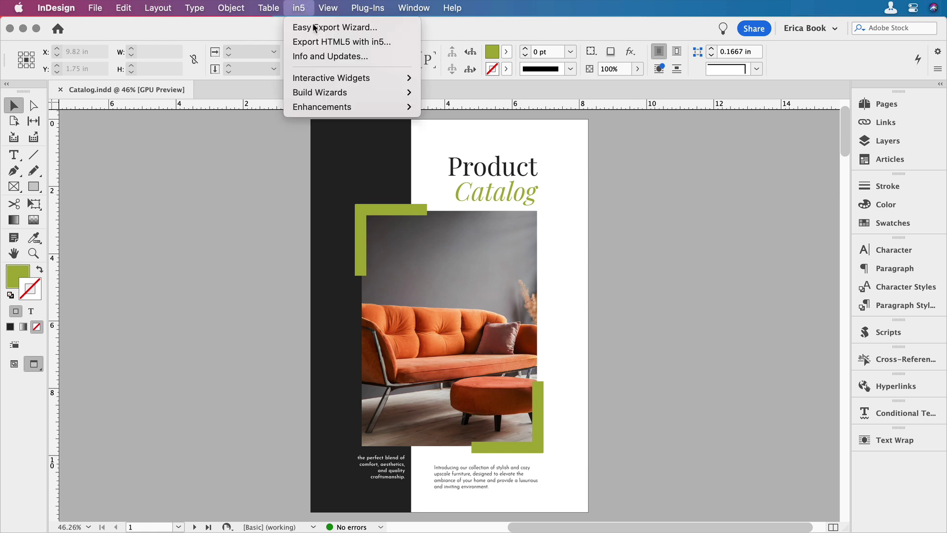
pyautogui.click(319, 40)
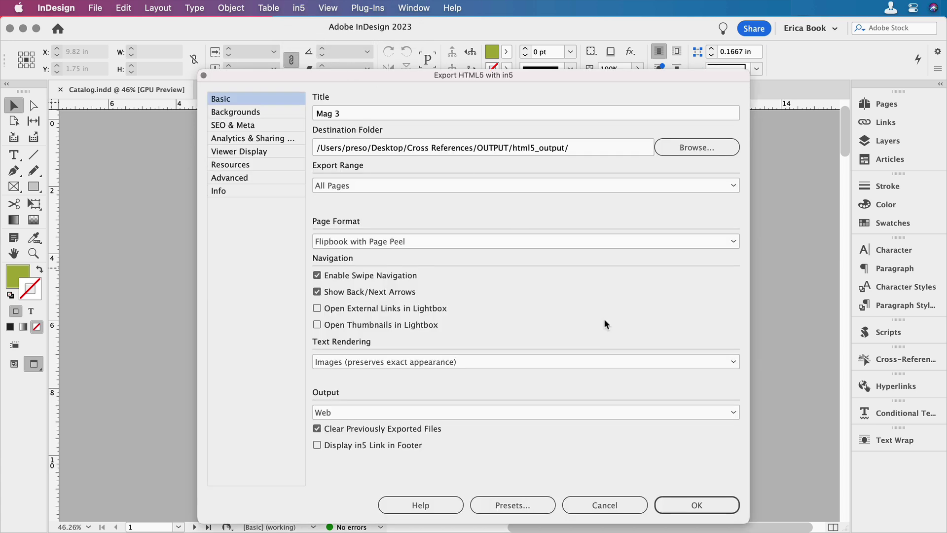
pyautogui.click(697, 503)
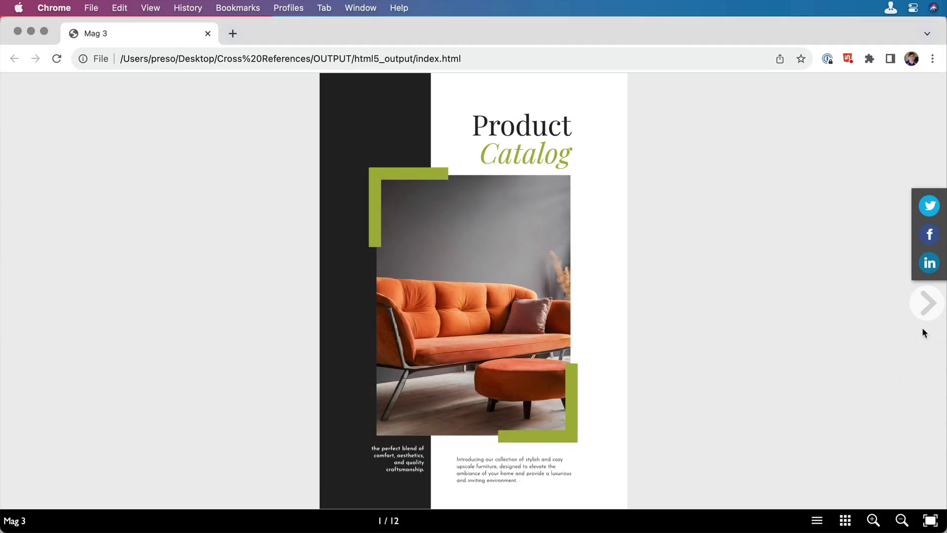
# - Advance one spread in the Chrome flipbook, then follow the 'page 04' and 'page 07' cross-reference links
pyautogui.click(930, 311)
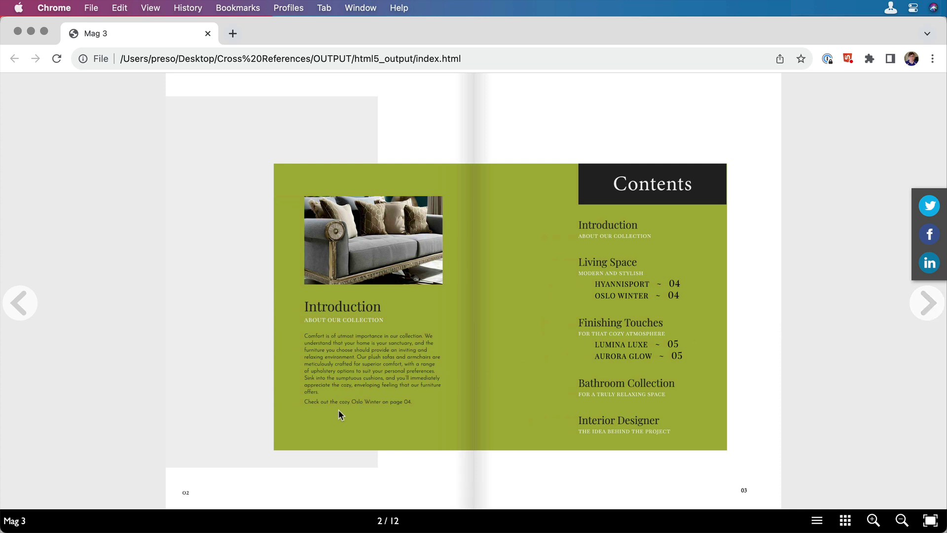
pyautogui.click(401, 404)
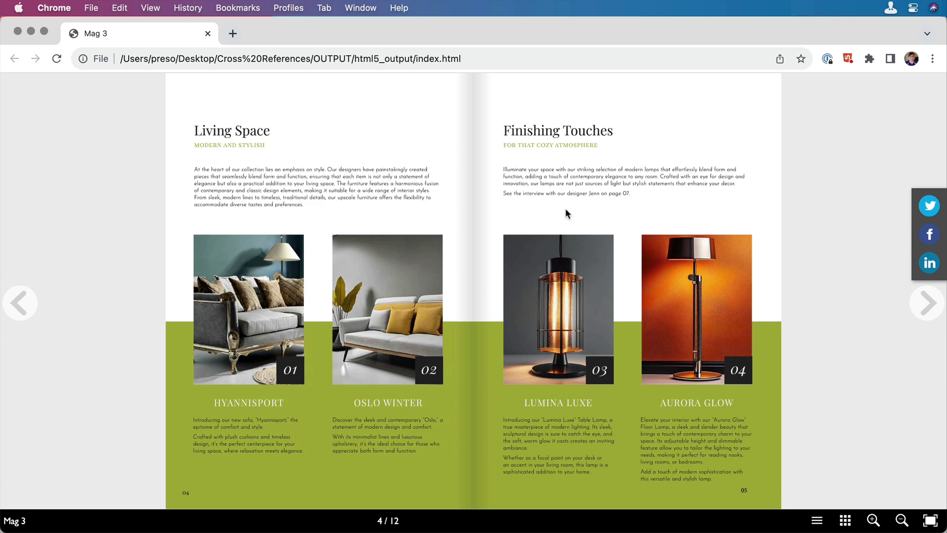
pyautogui.click(611, 193)
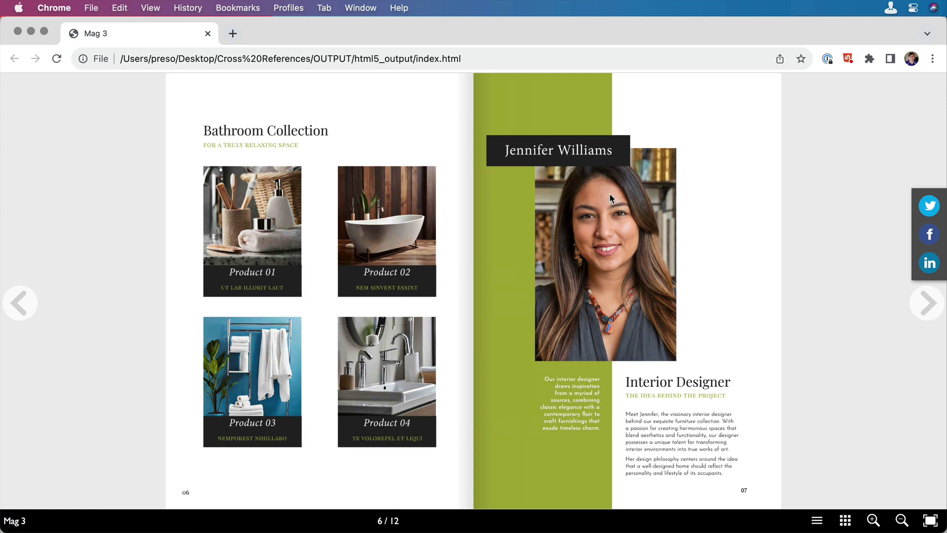